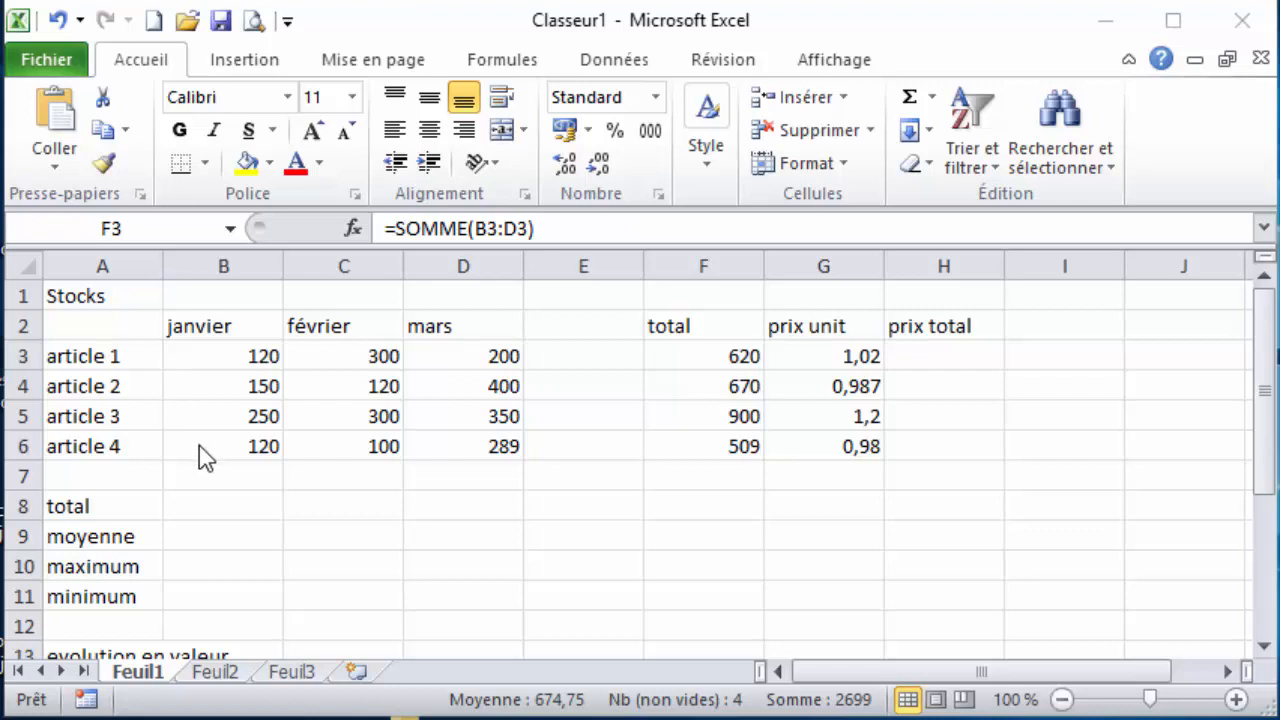
- Calculate the January total in B8 with a SOMME over B3:B6
left_click(203, 512)
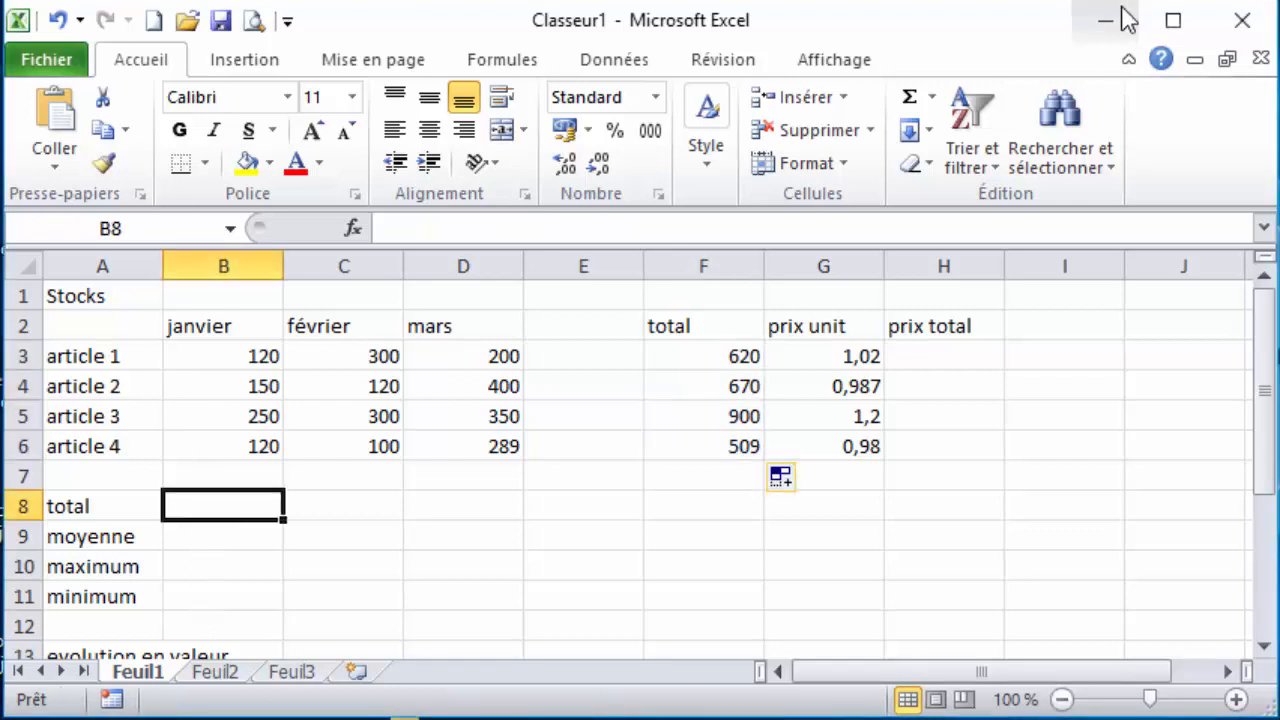
left_click(933, 98)
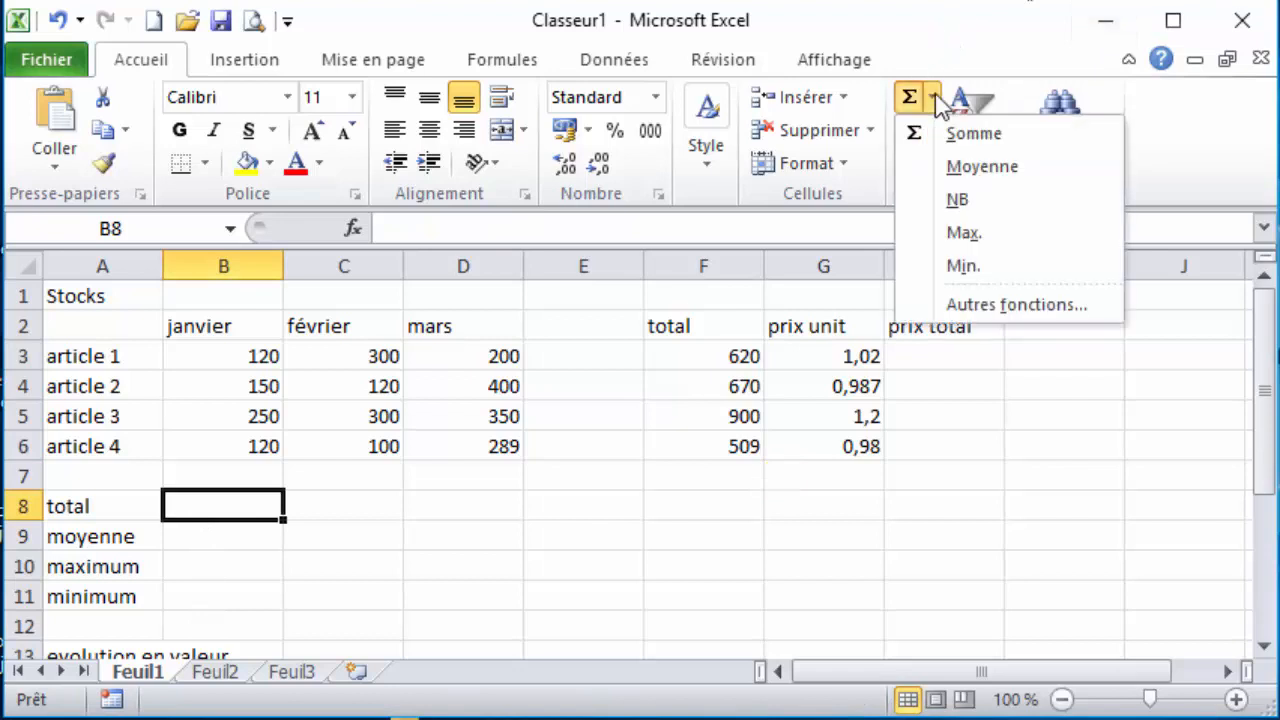
left_click(970, 133)
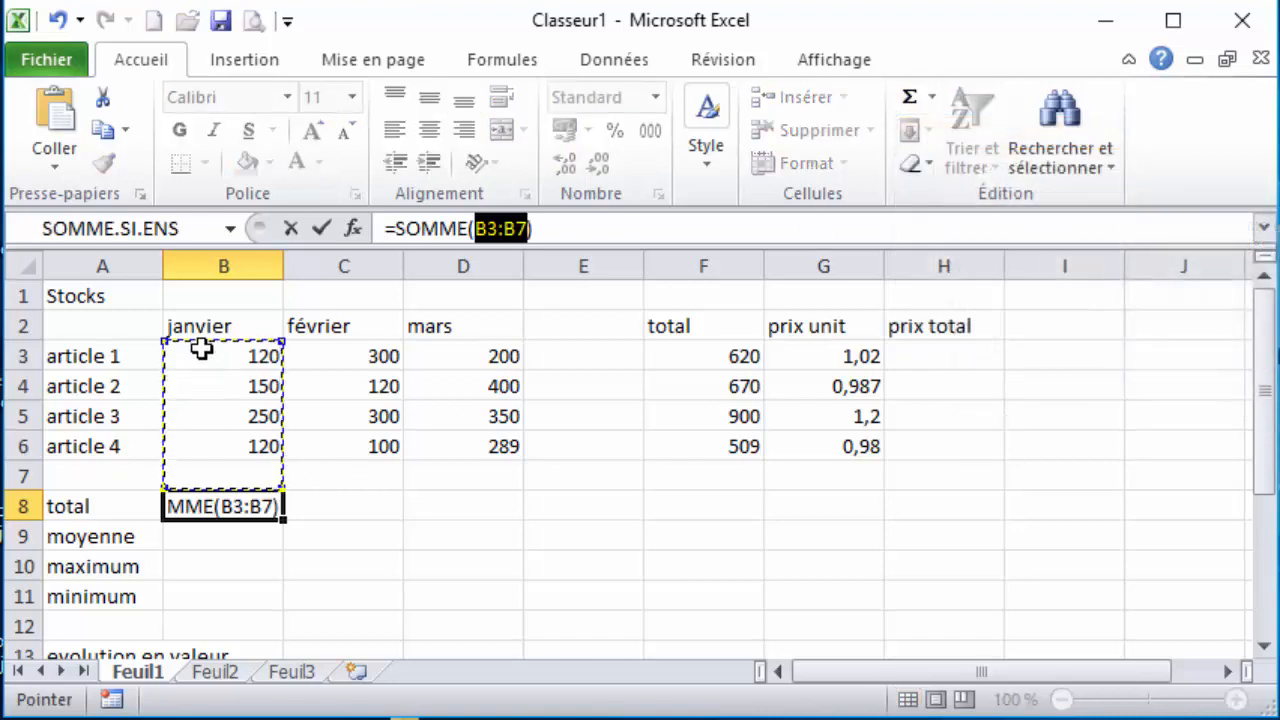
left_click_drag(222, 357, 227, 444)
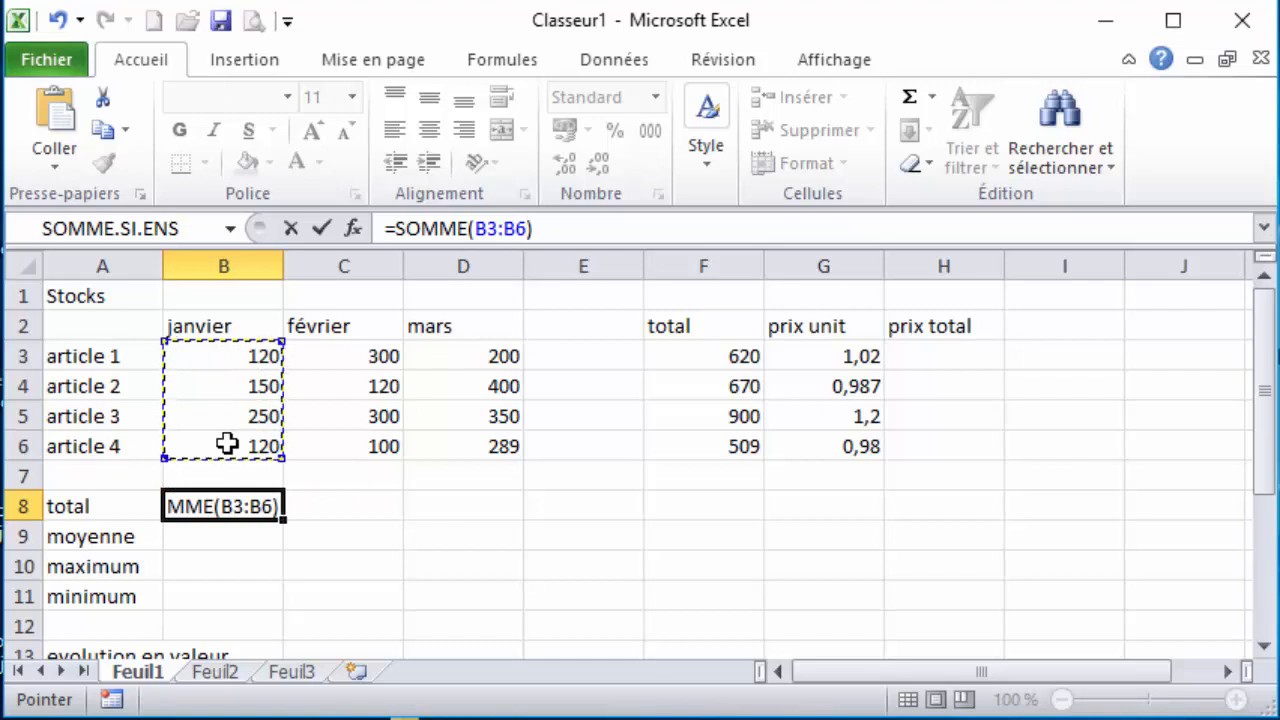
key("Return")
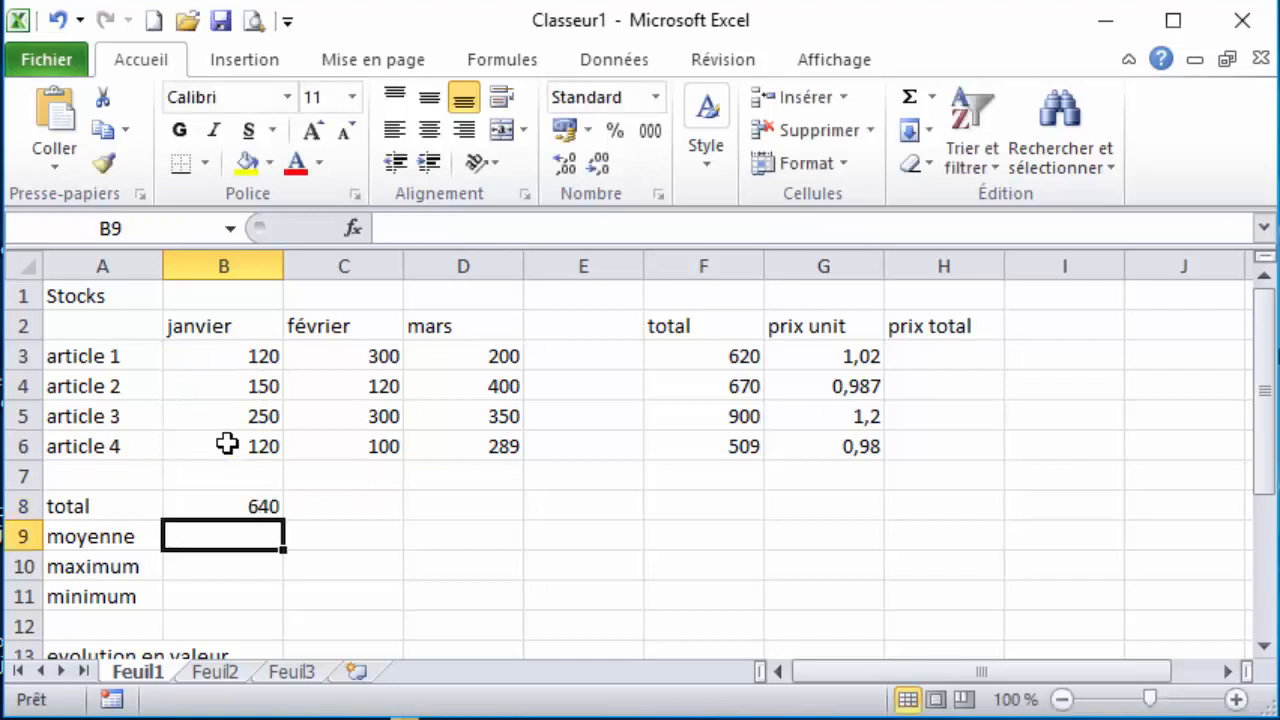
- Copy the January total formula from B8 across through F8, and clear the unneeded formula in E8
left_click(240, 507)
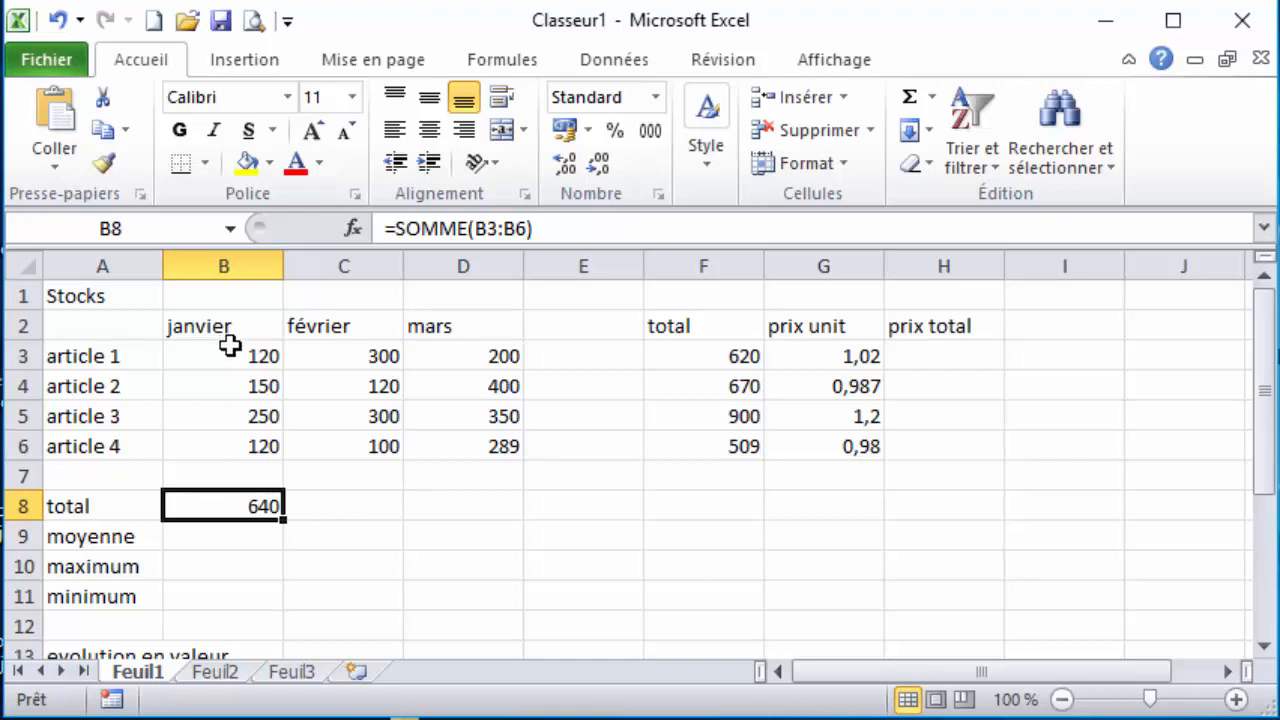
left_click(360, 506)
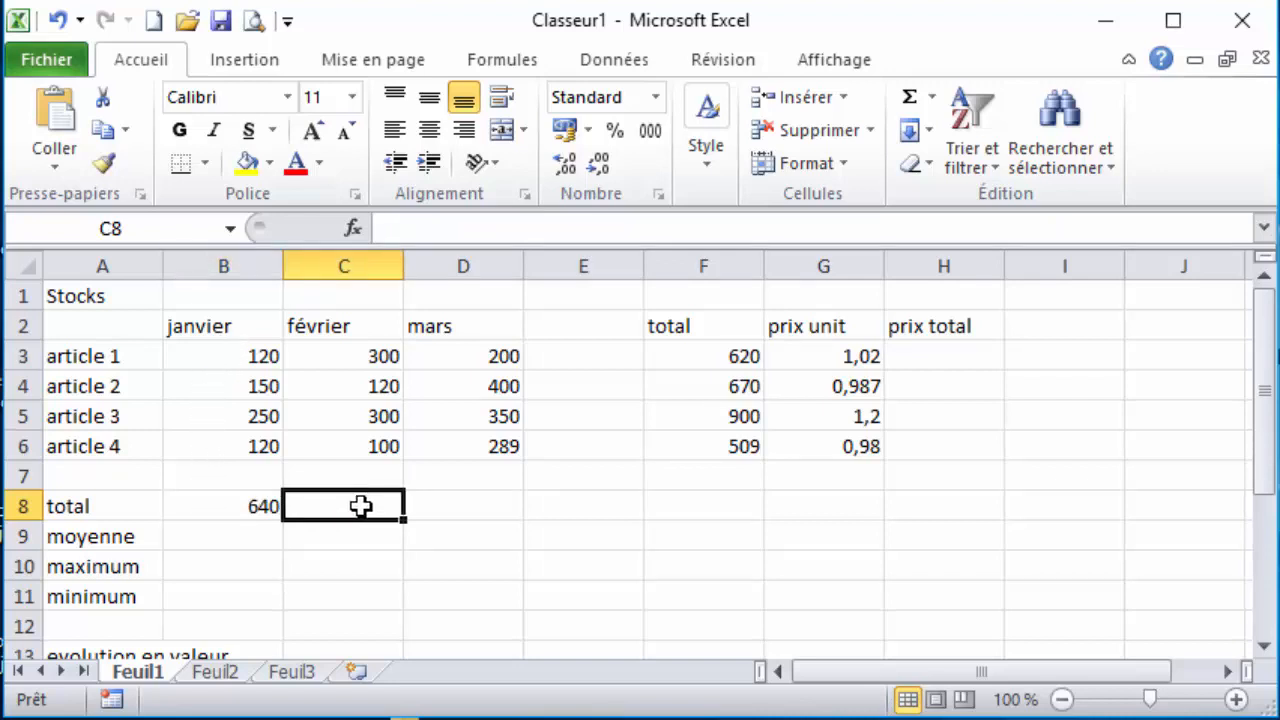
left_click(460, 503)
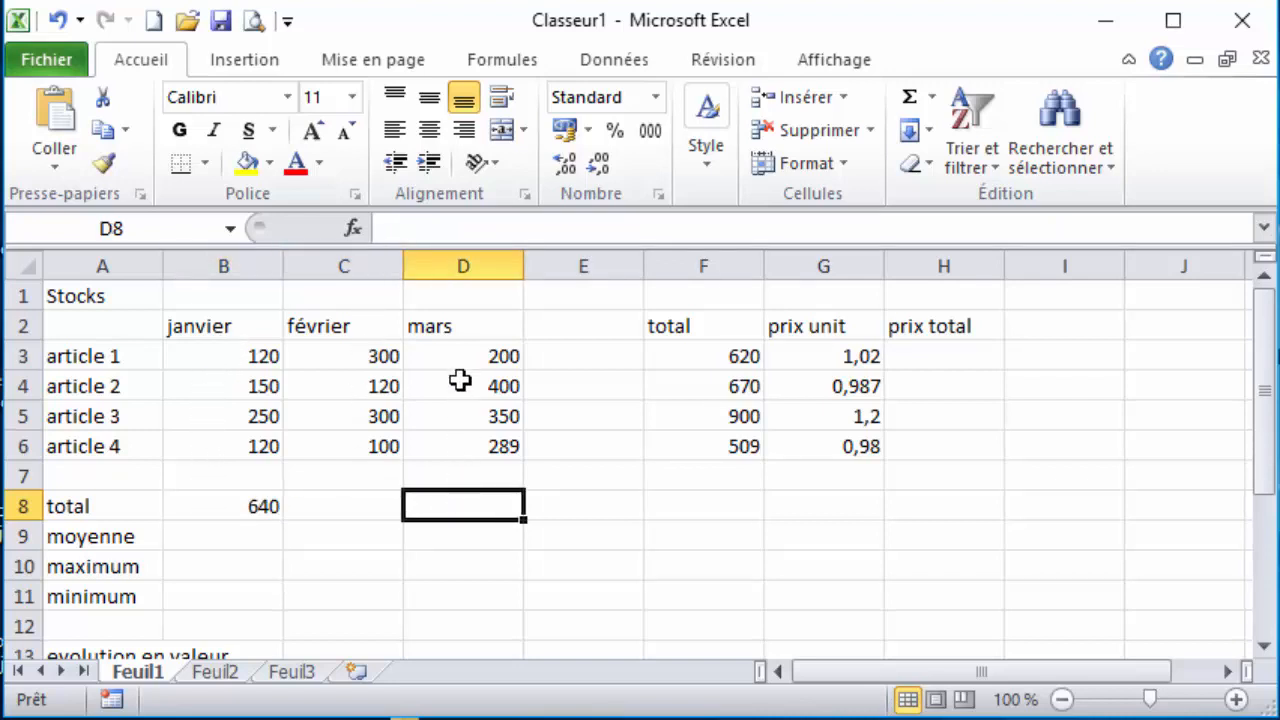
left_click(731, 512)
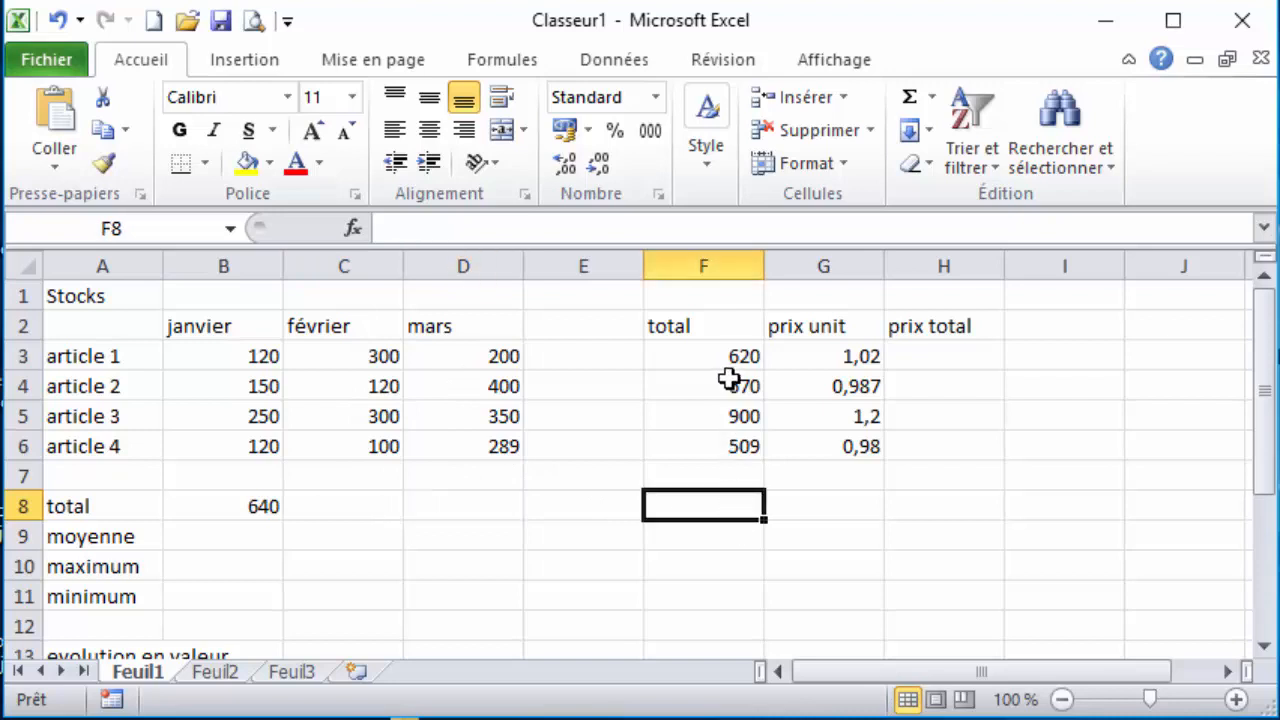
left_click(229, 512)
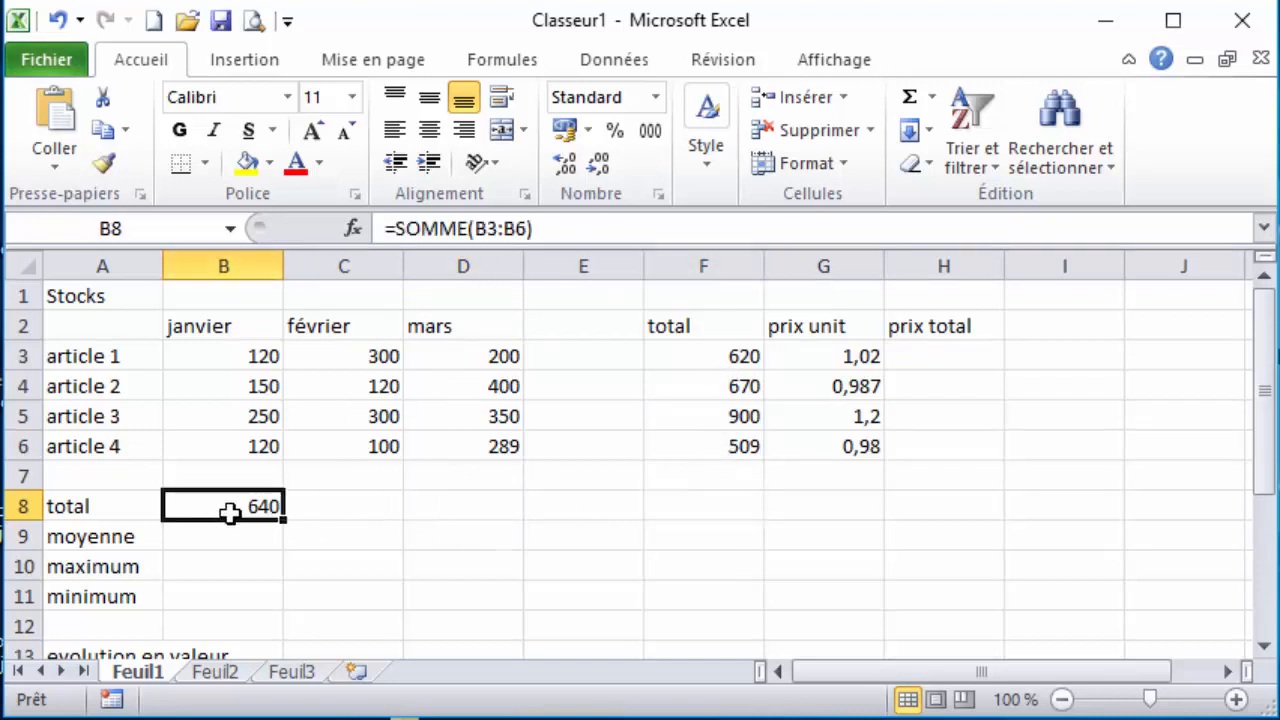
left_click_drag(285, 527, 731, 522)
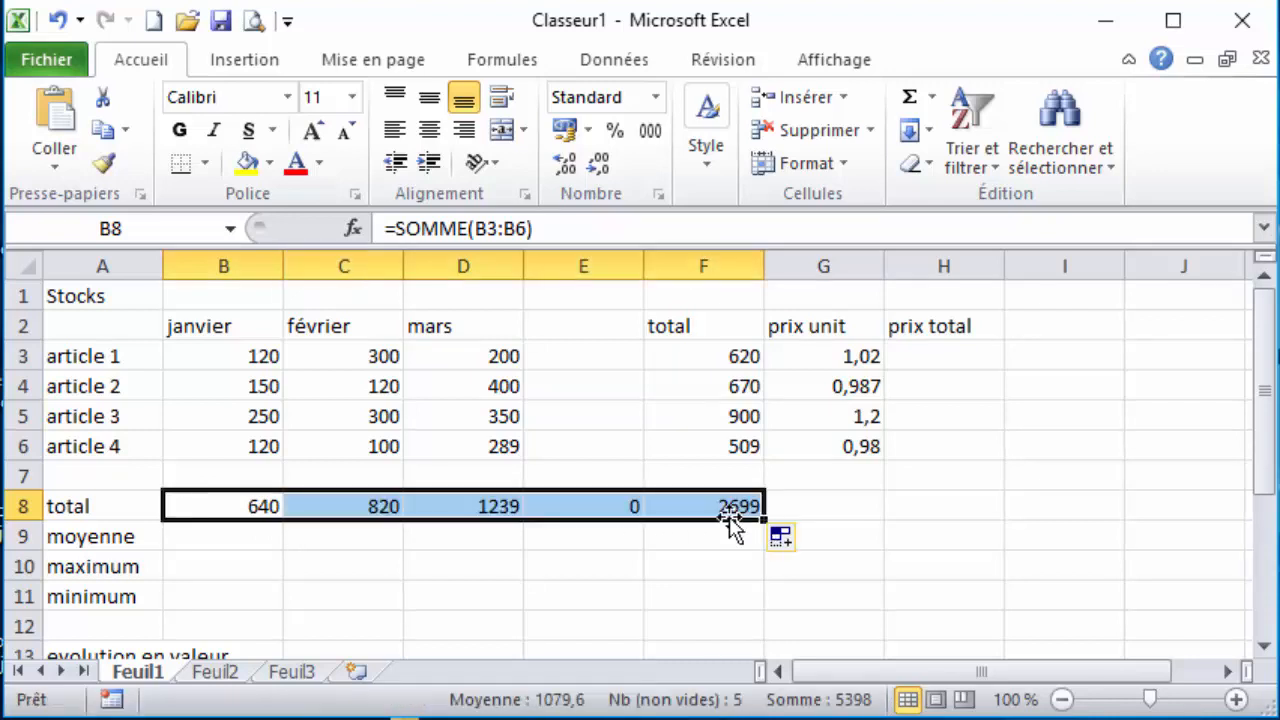
left_click(580, 508)
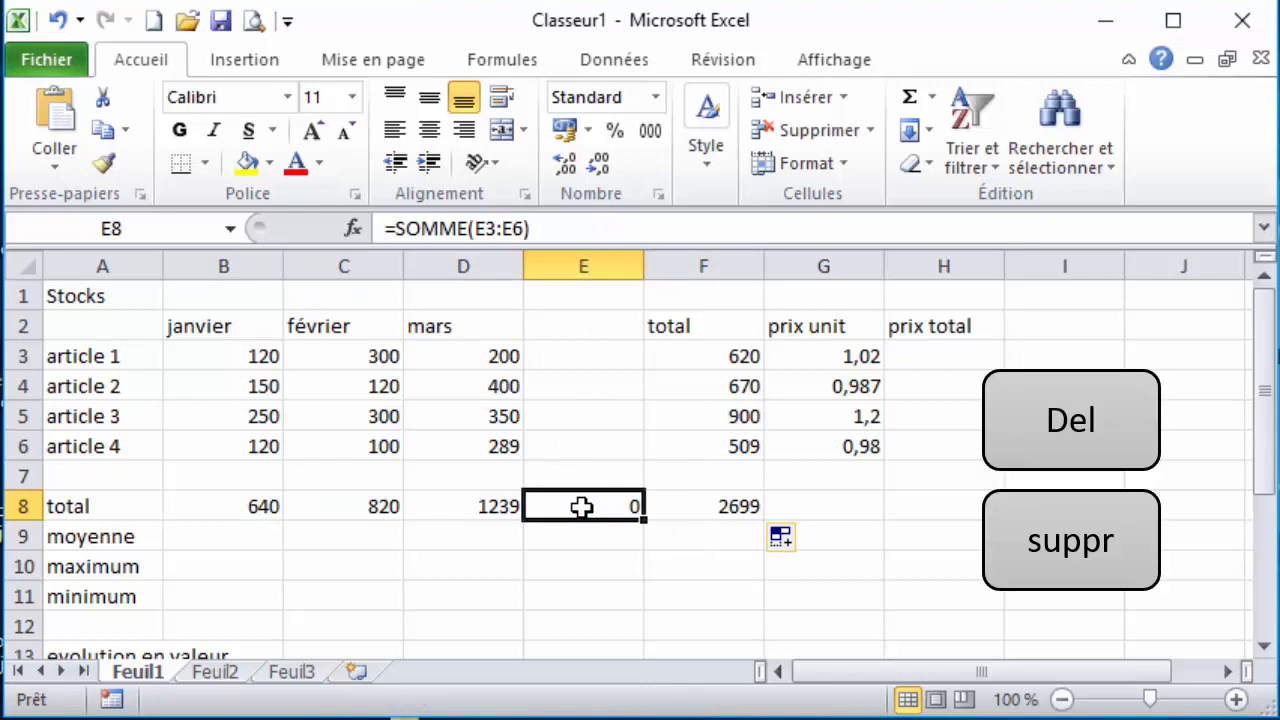
key("Delete")
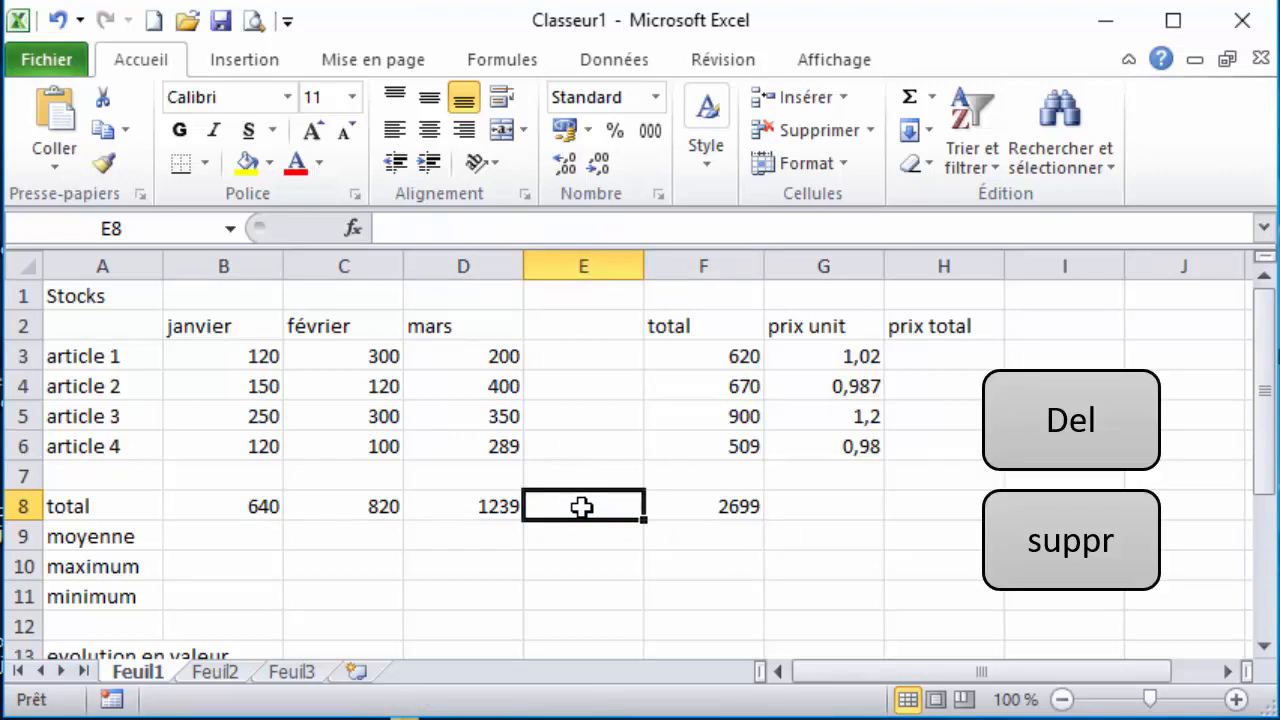
- Calculate the January average in B9 by dividing the total by four with =B8/4
left_click(232, 545)
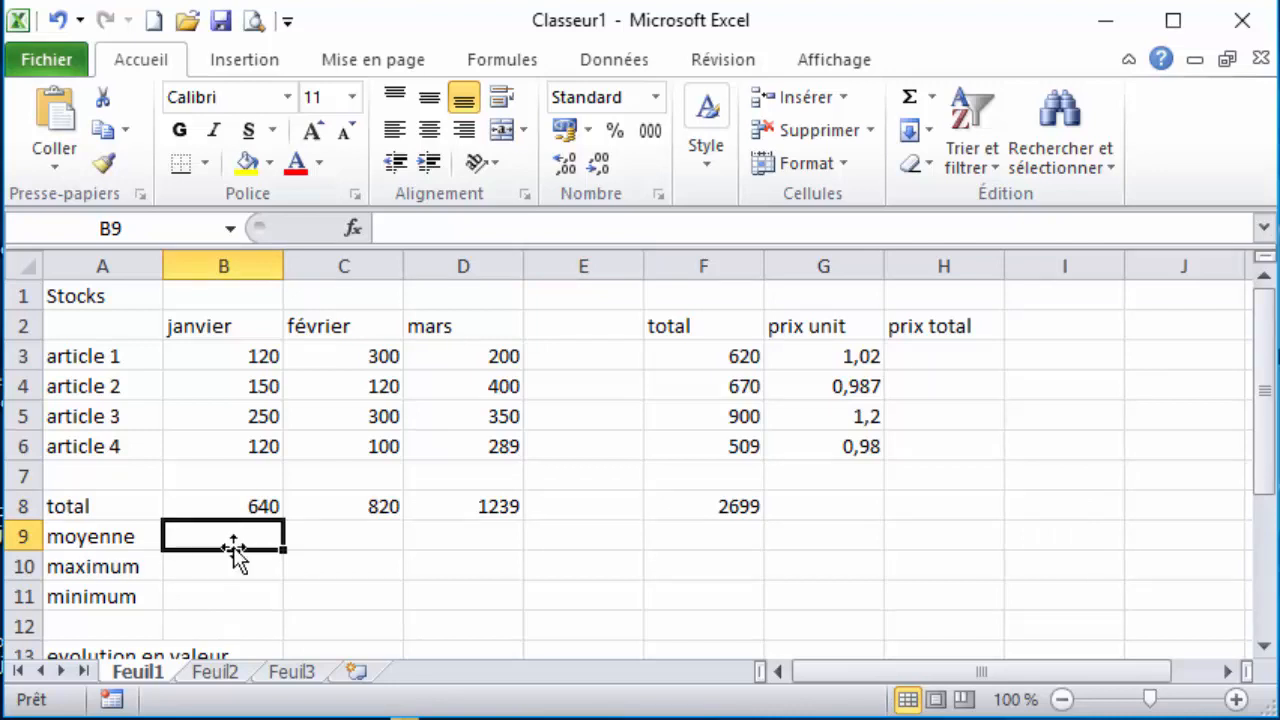
type("=")
left_click(220, 501)
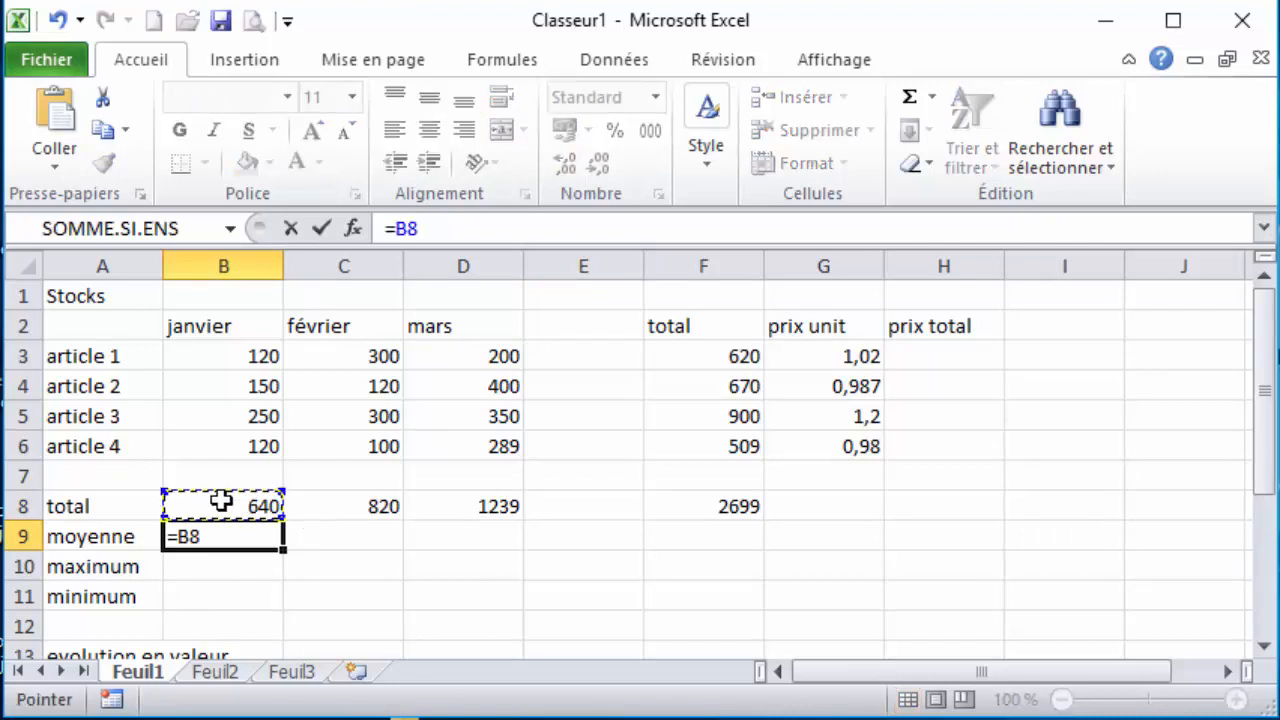
type("/4")
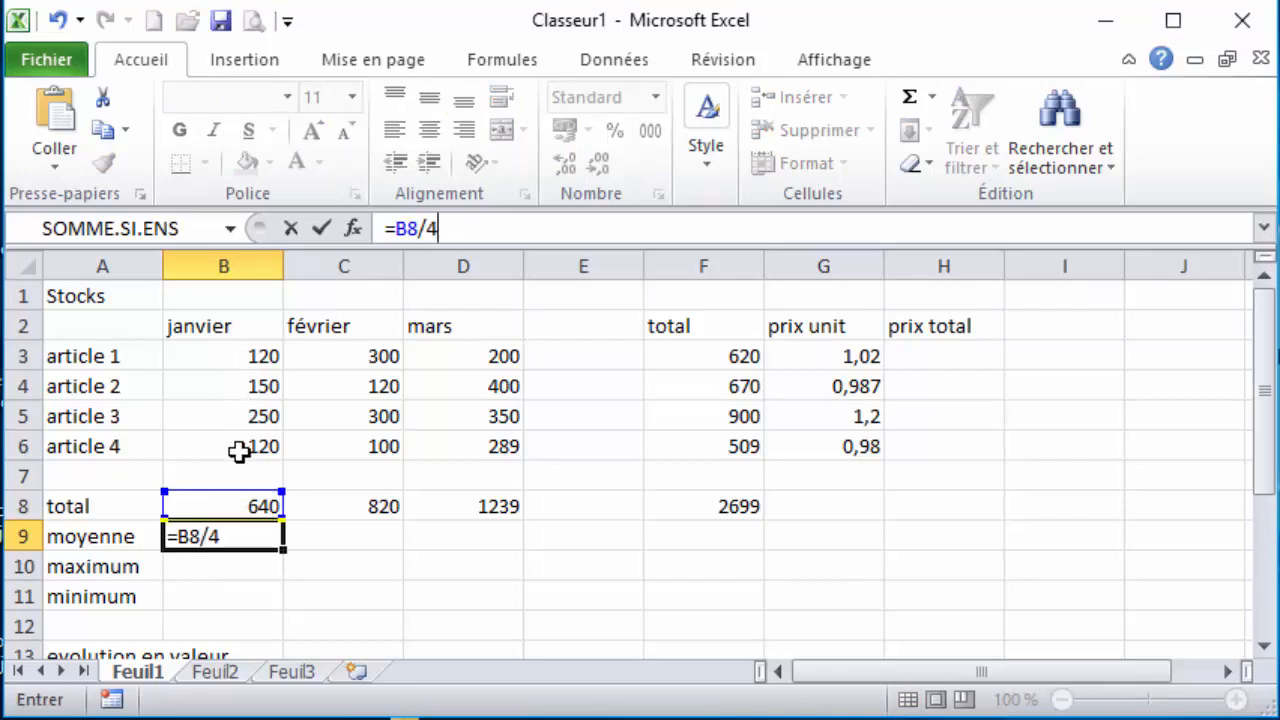
key("Return")
- Copy the division formula from B9 across through F9, and clear the unneeded result in E9
left_click(255, 537)
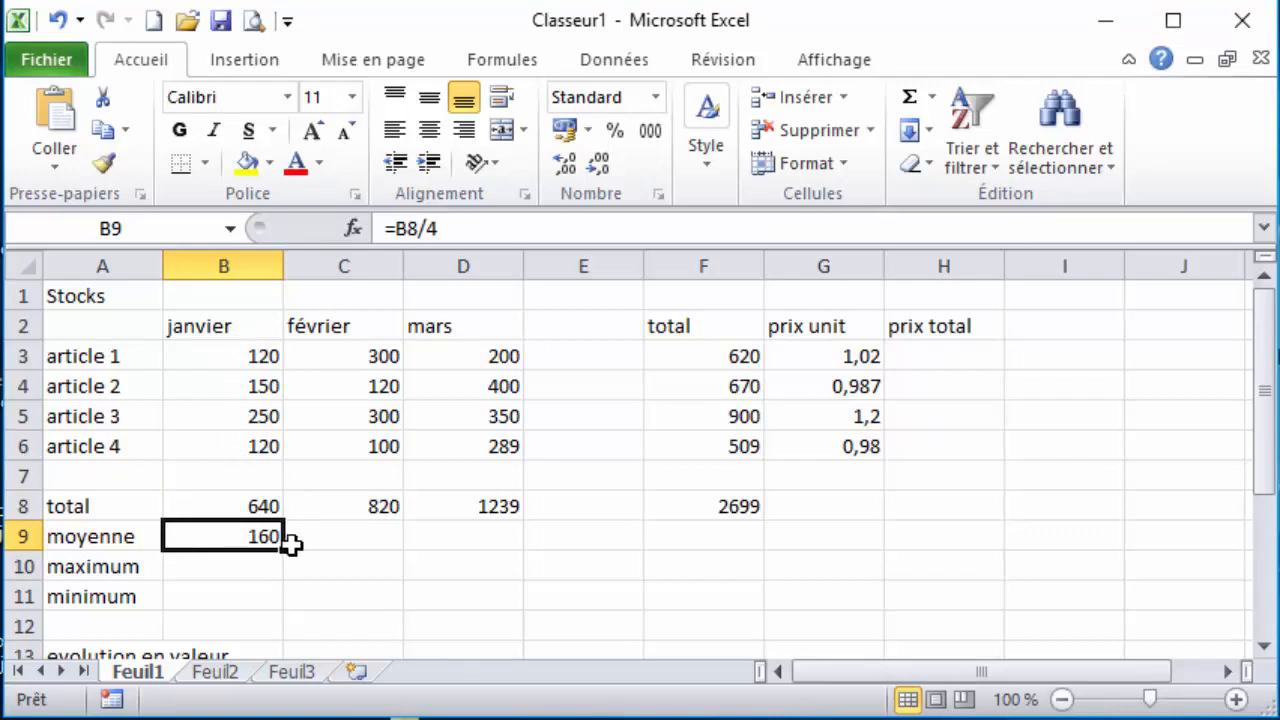
left_click_drag(287, 550, 809, 557)
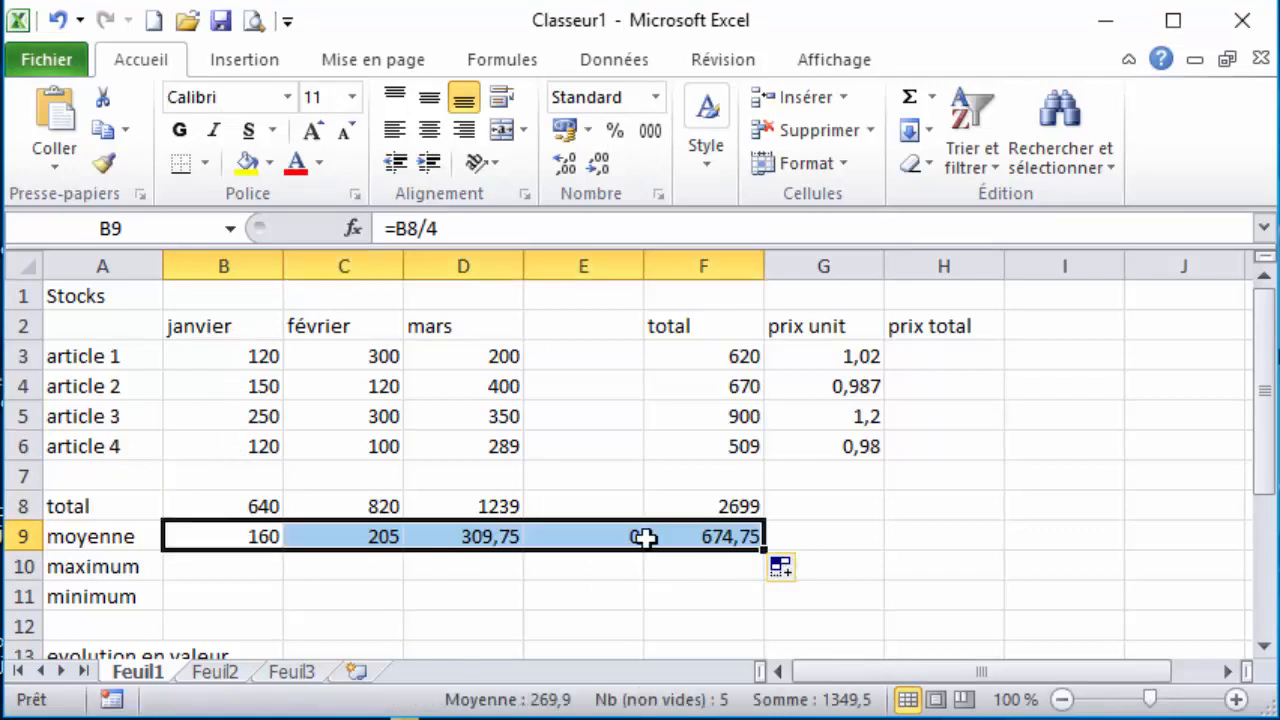
left_click(591, 536)
key("Delete")
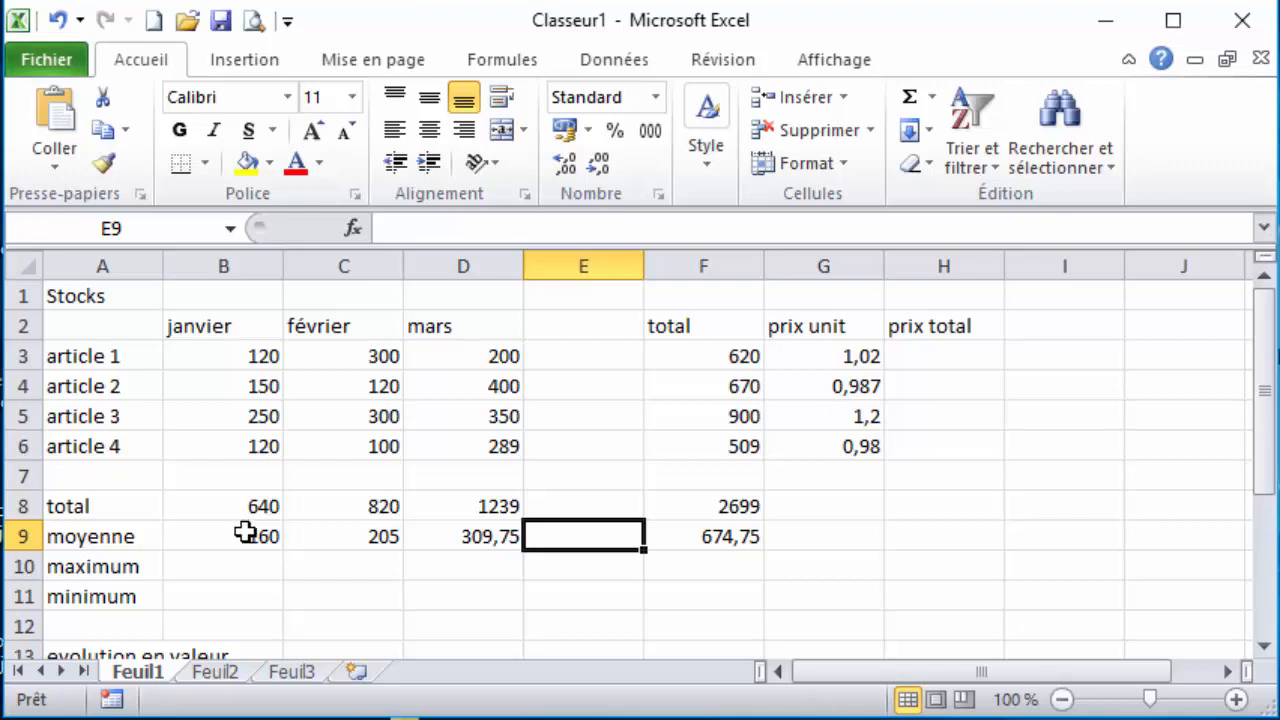
- Clear all the average formulas in B9:F9
left_click_drag(245, 533, 712, 537)
key("Delete")
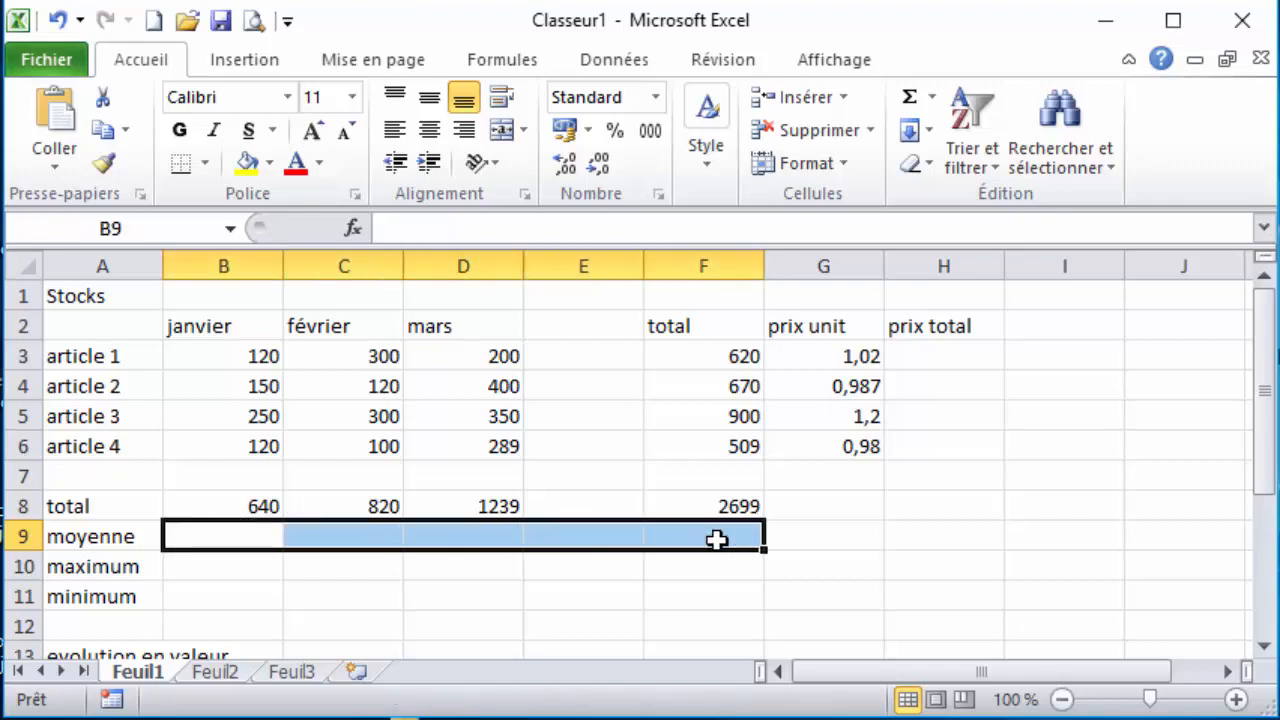
- Calculate the January average in B9 with the MOYENNE function over B3:B6
left_click(217, 538)
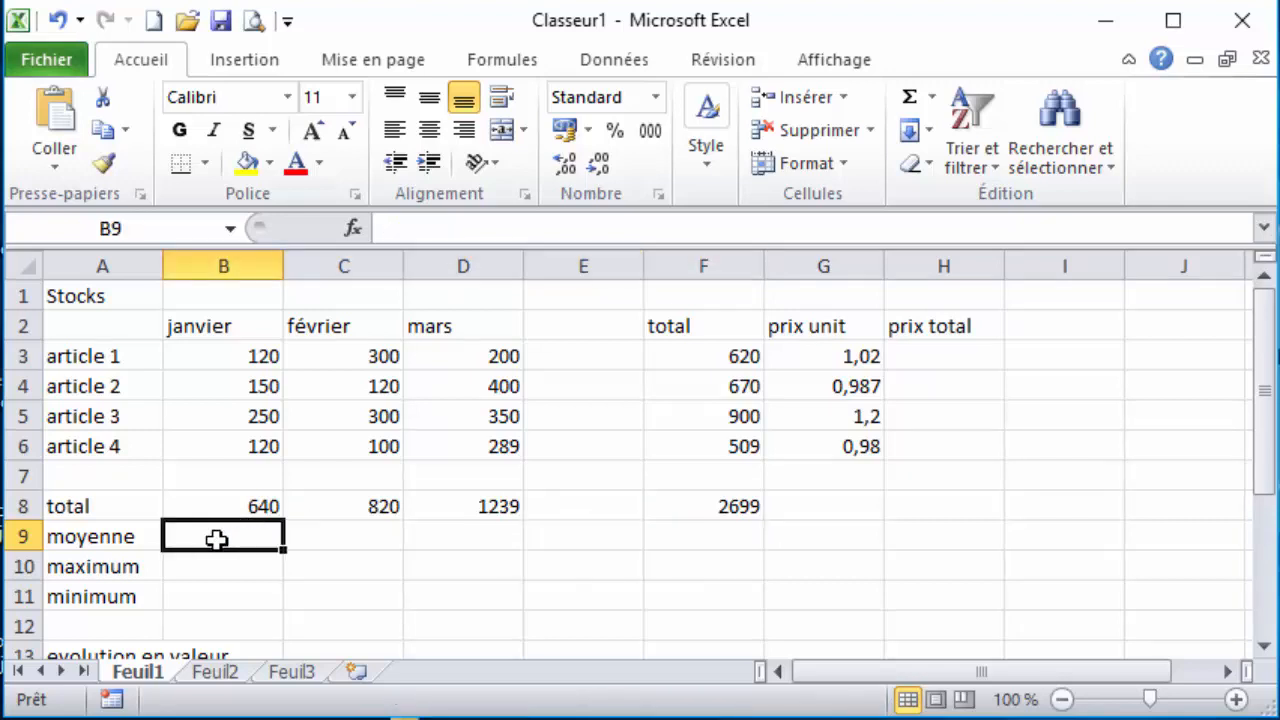
left_click(931, 100)
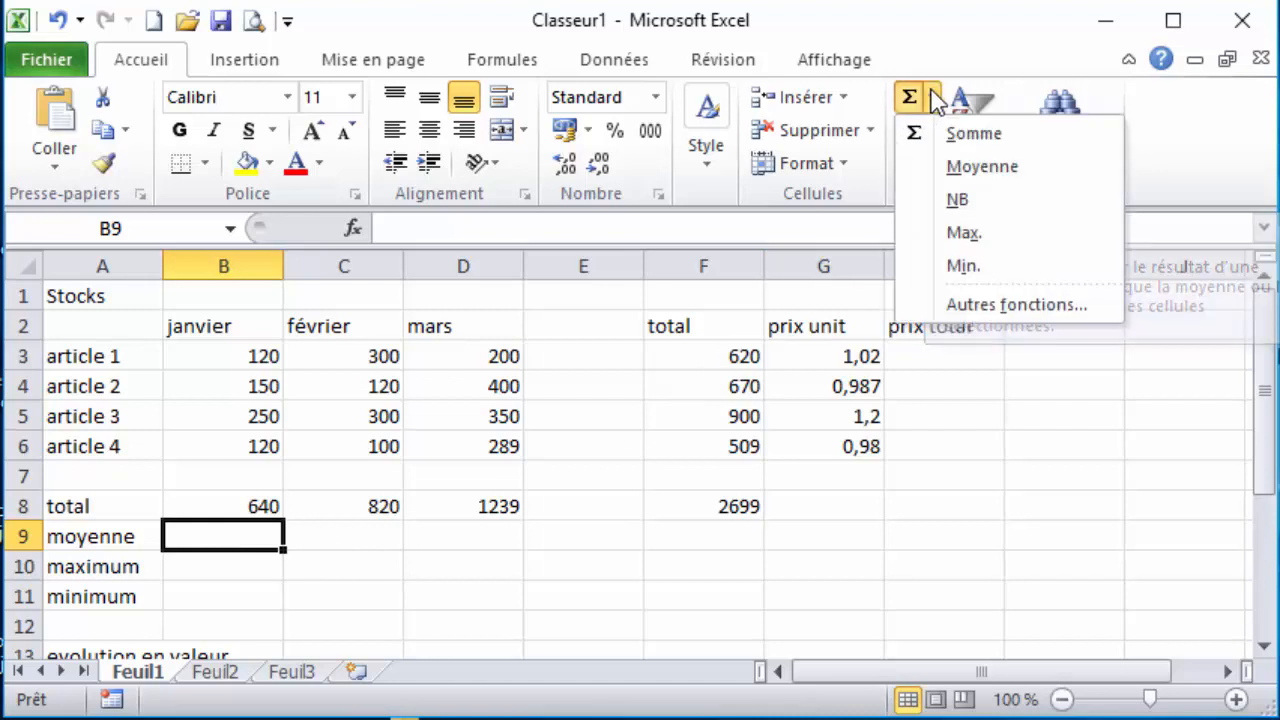
left_click(967, 168)
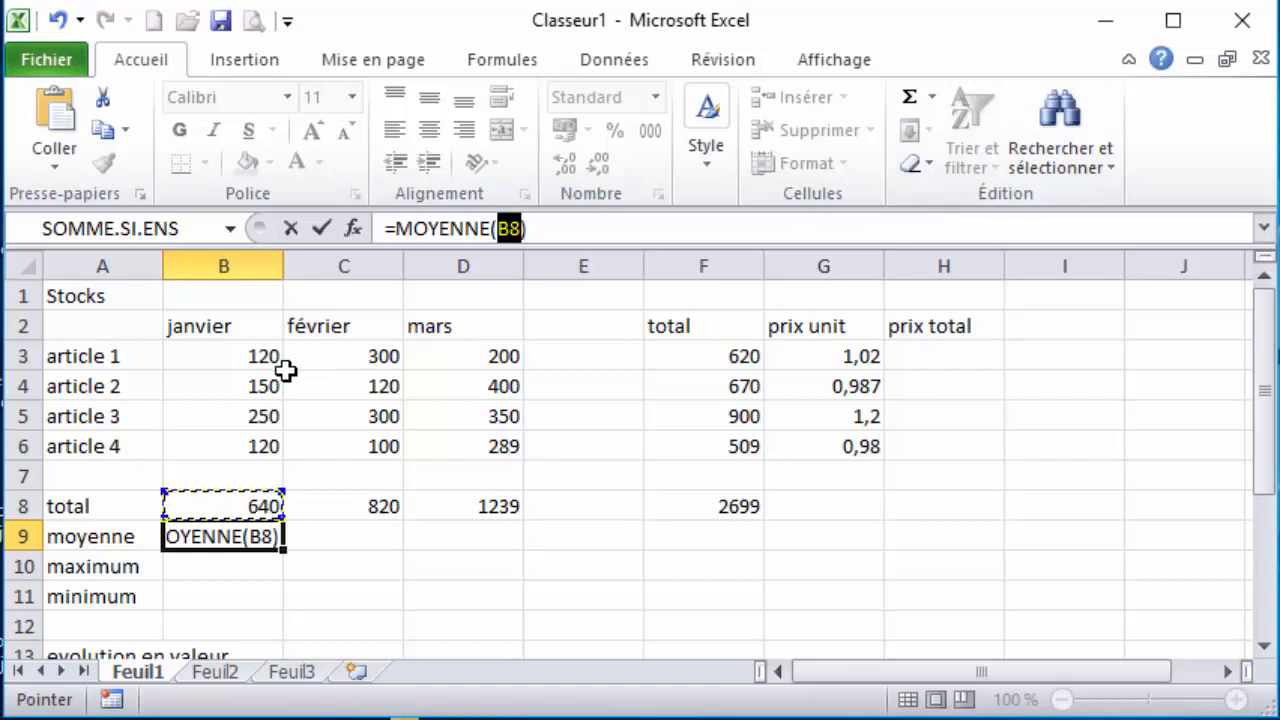
left_click_drag(237, 362, 233, 448)
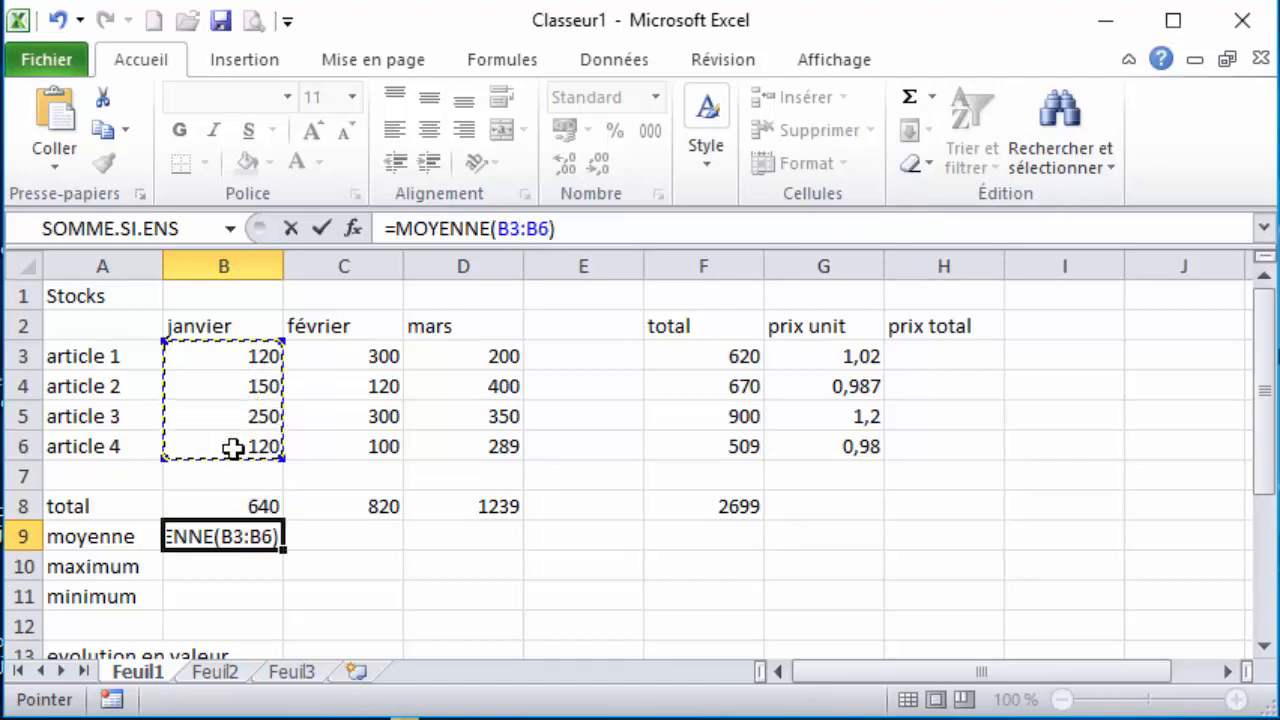
key("Return")
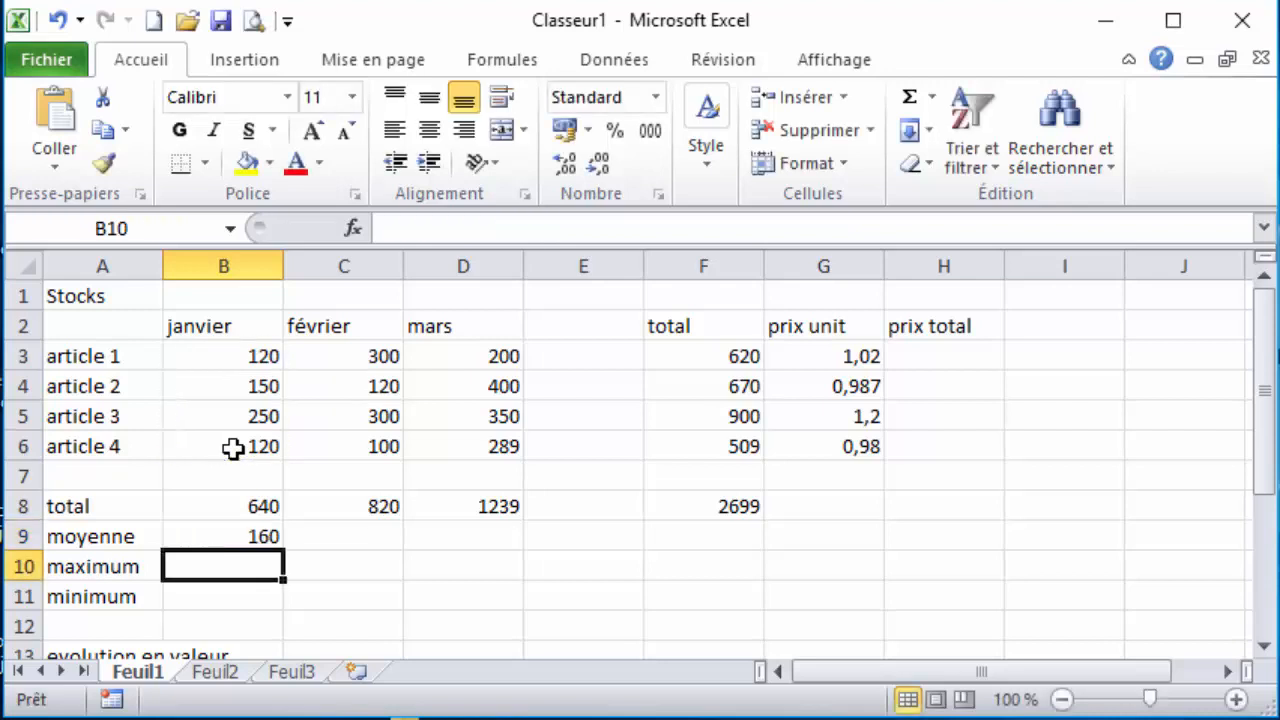
- Copy the MOYENNE formula from B9 across through F9, and clear the unneeded formula in E9
left_click(247, 534)
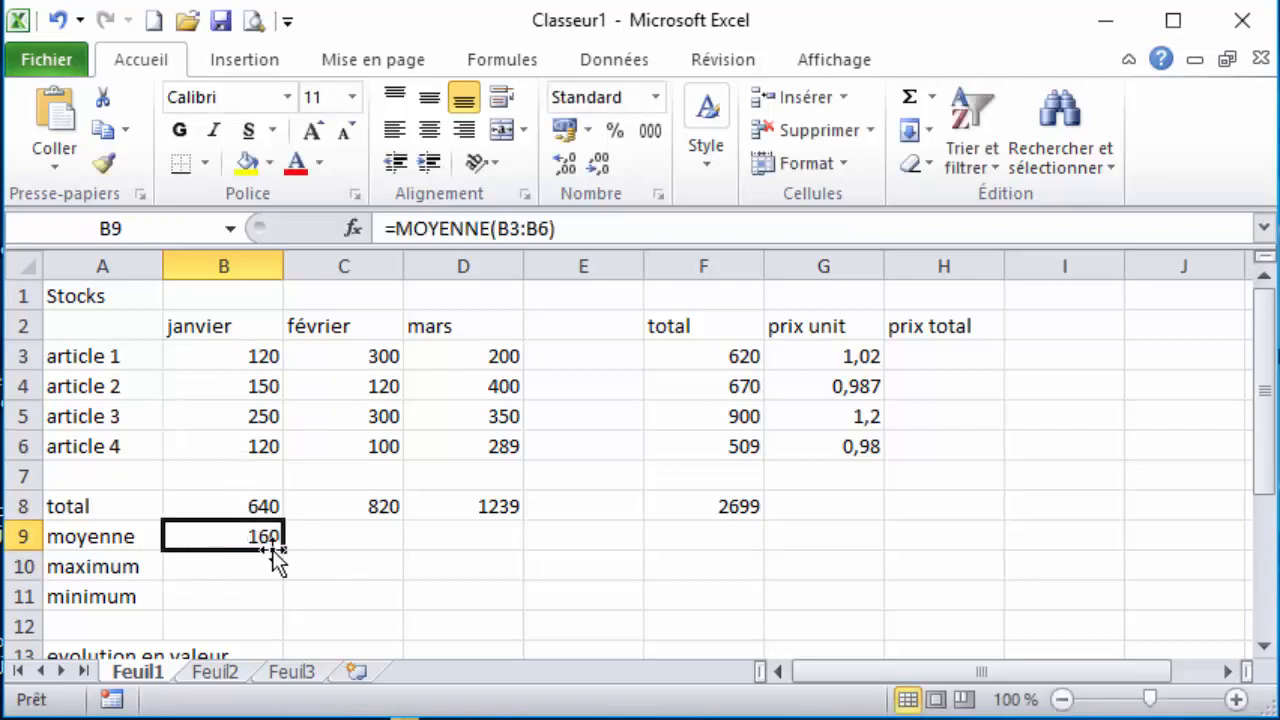
left_click_drag(285, 549, 745, 537)
left_click(592, 537)
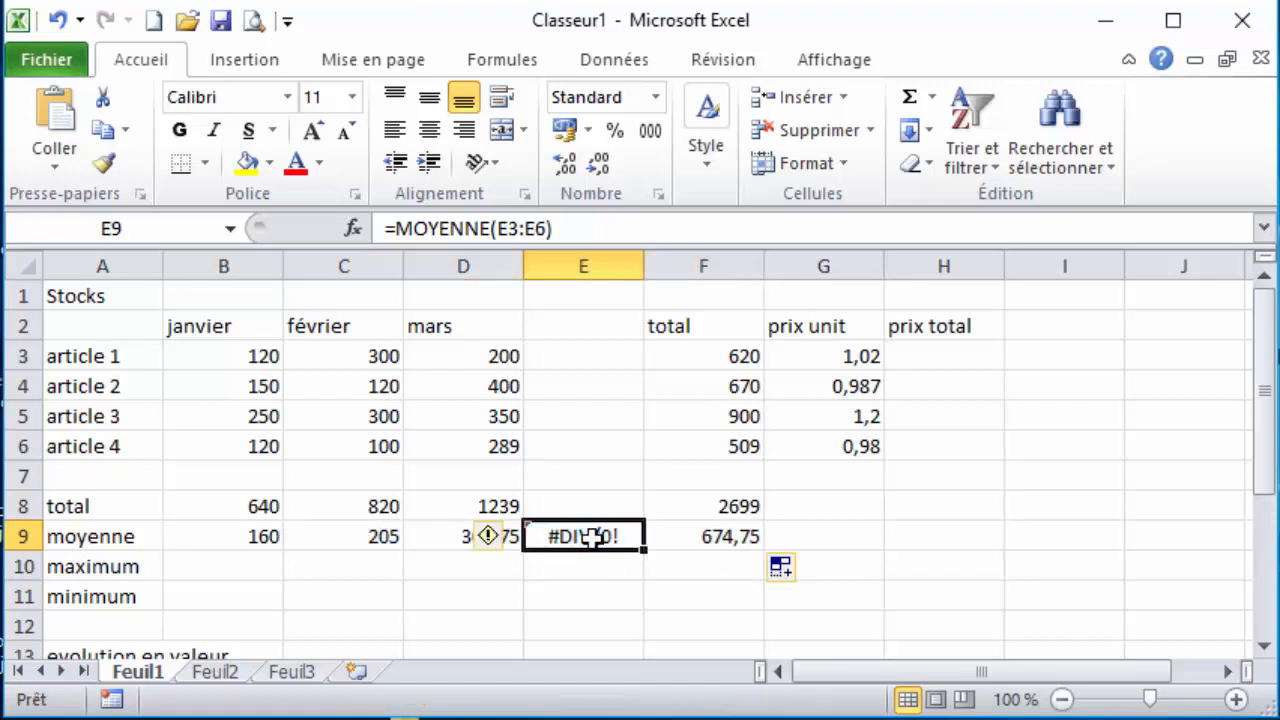
key("Delete")
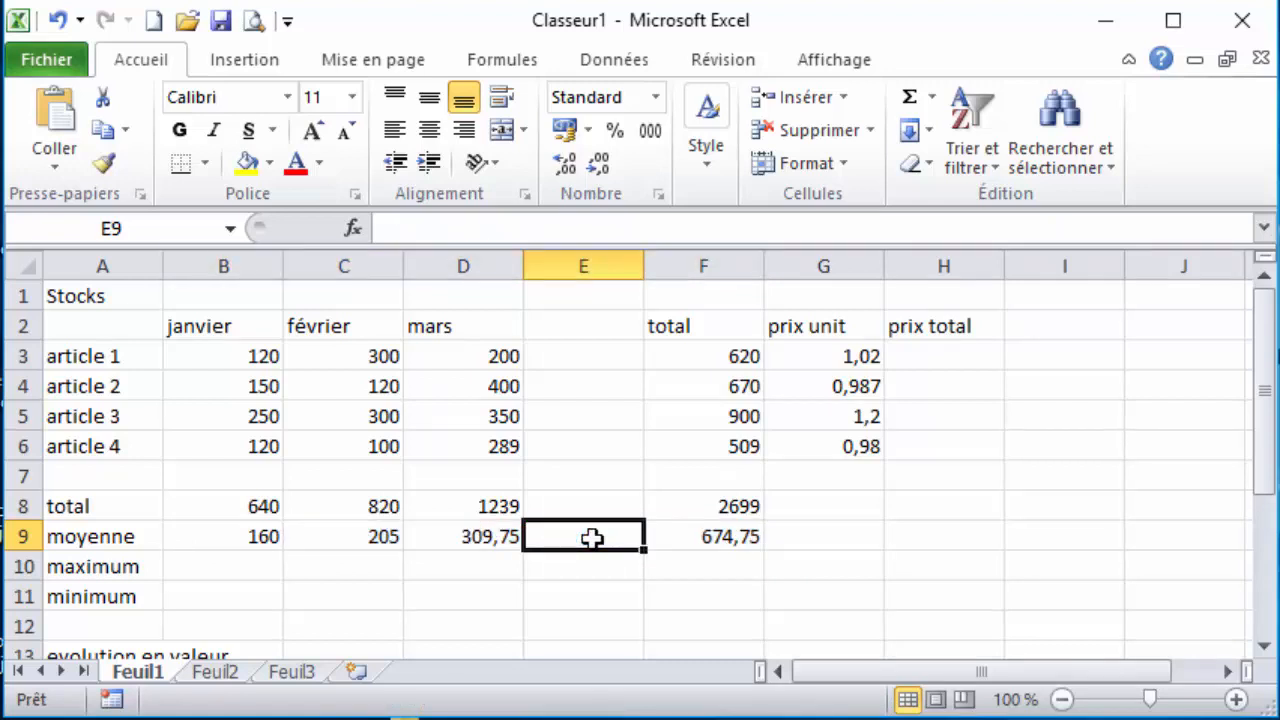
left_click(263, 537)
left_click(345, 538)
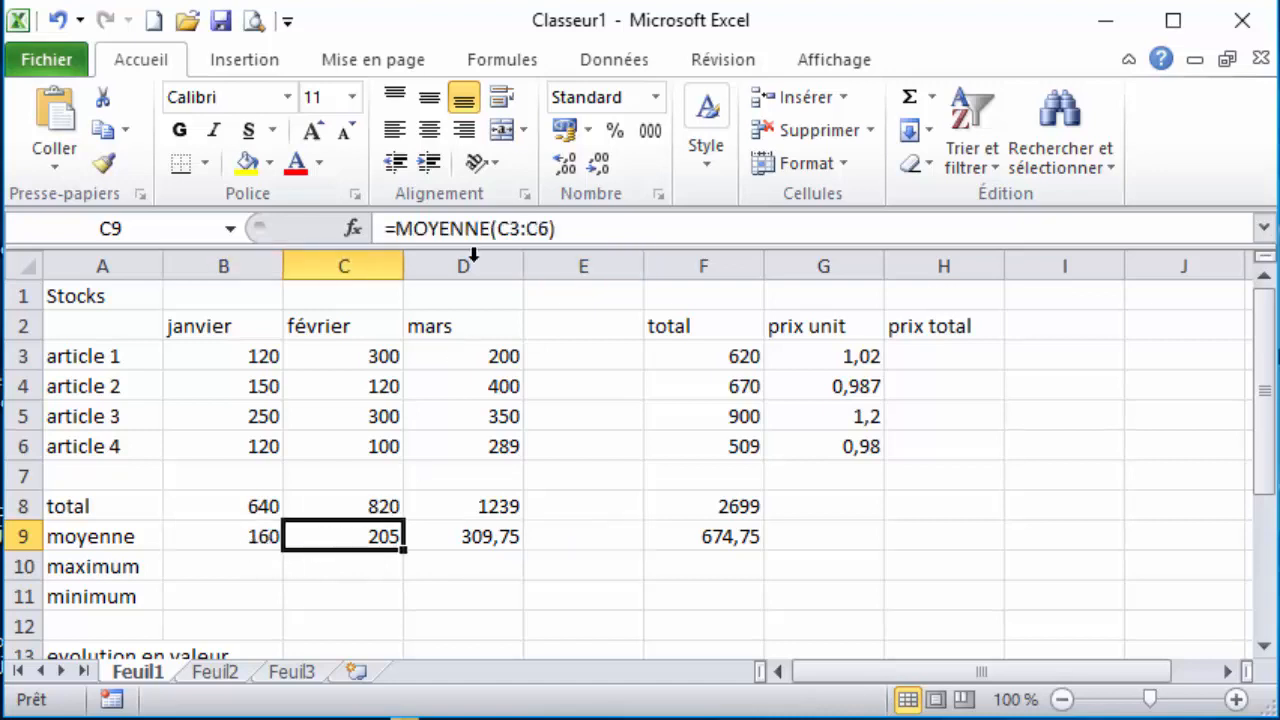
left_click(449, 537)
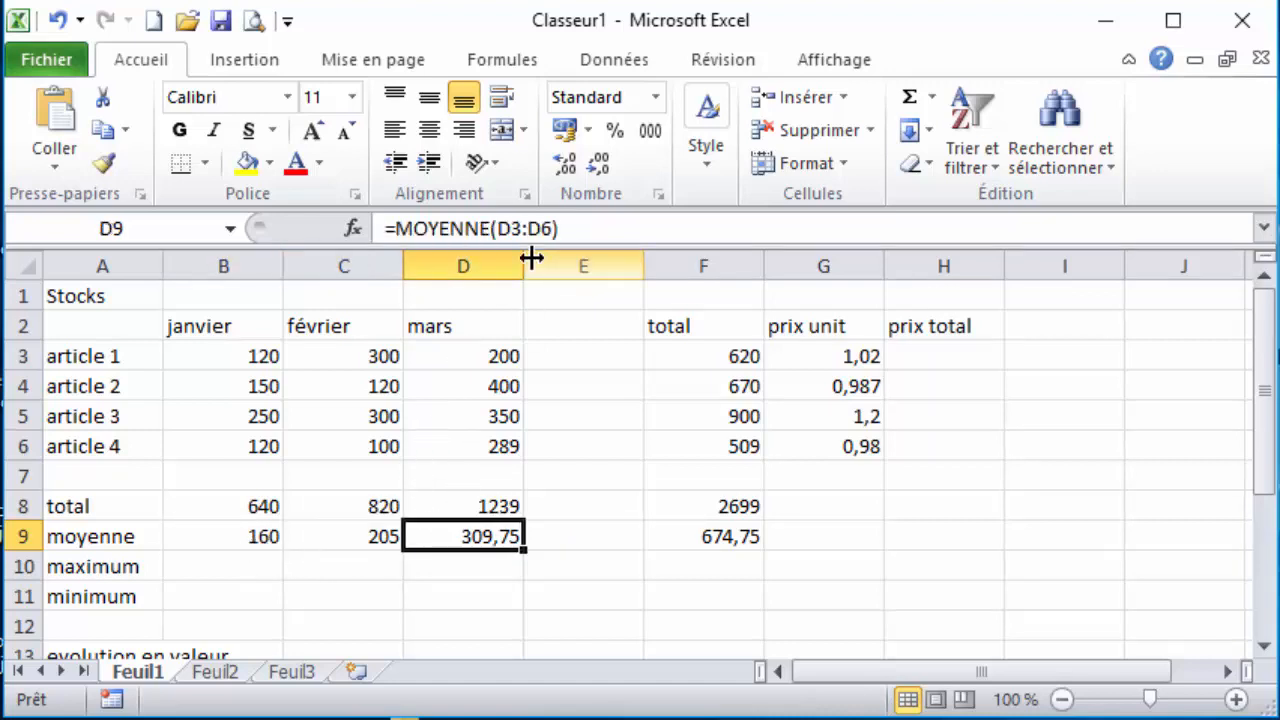
left_click(694, 540)
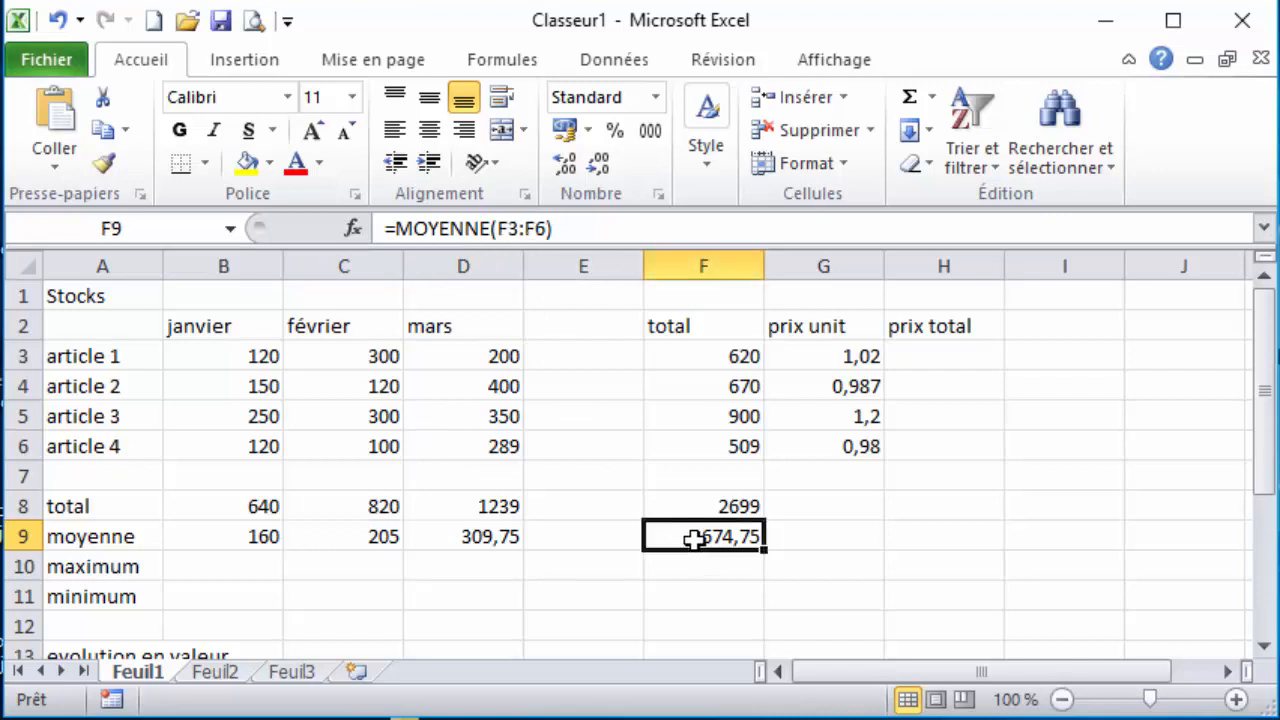
- Calculate the January maximum in B10 with the MAX function over B3:B6
left_click(245, 578)
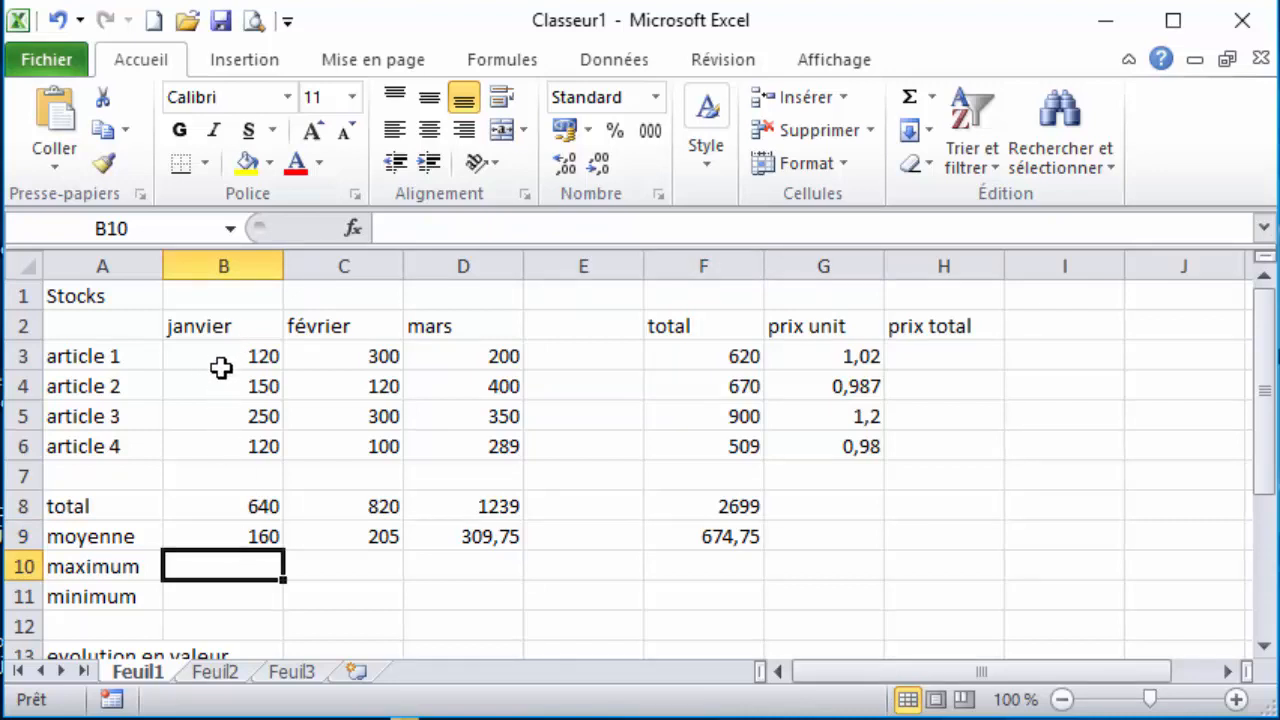
left_click(227, 424)
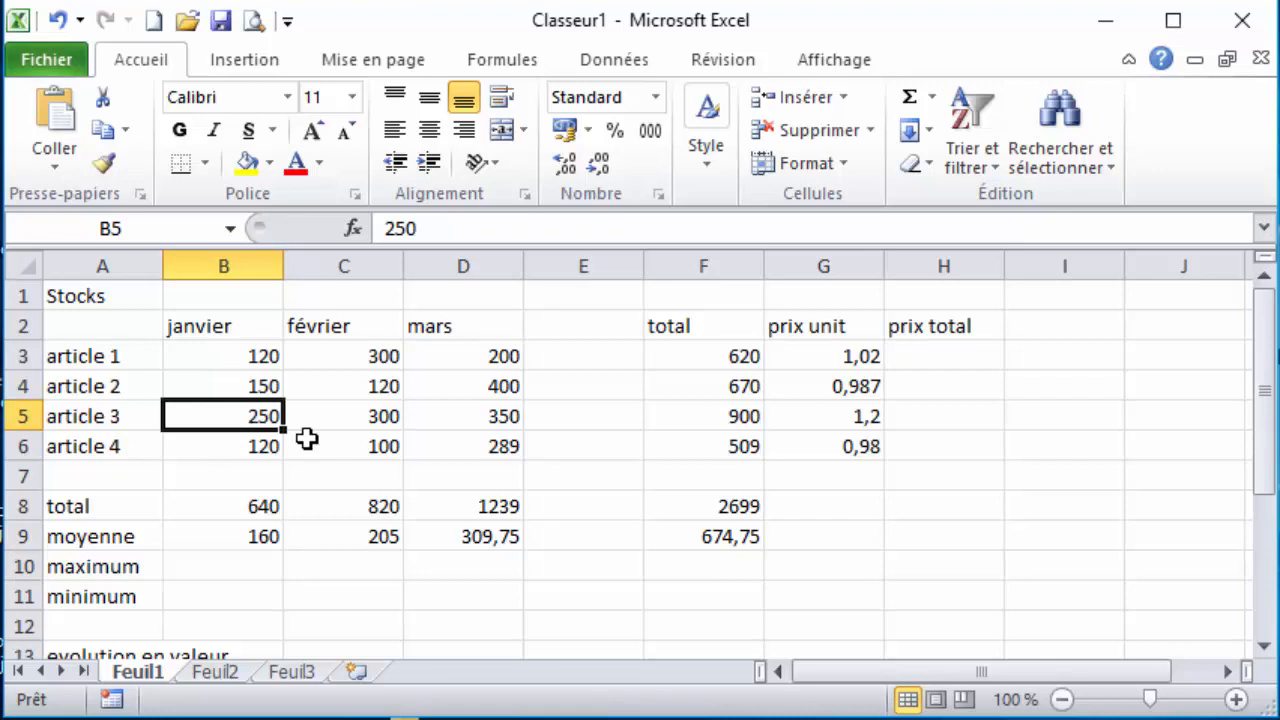
left_click(221, 572)
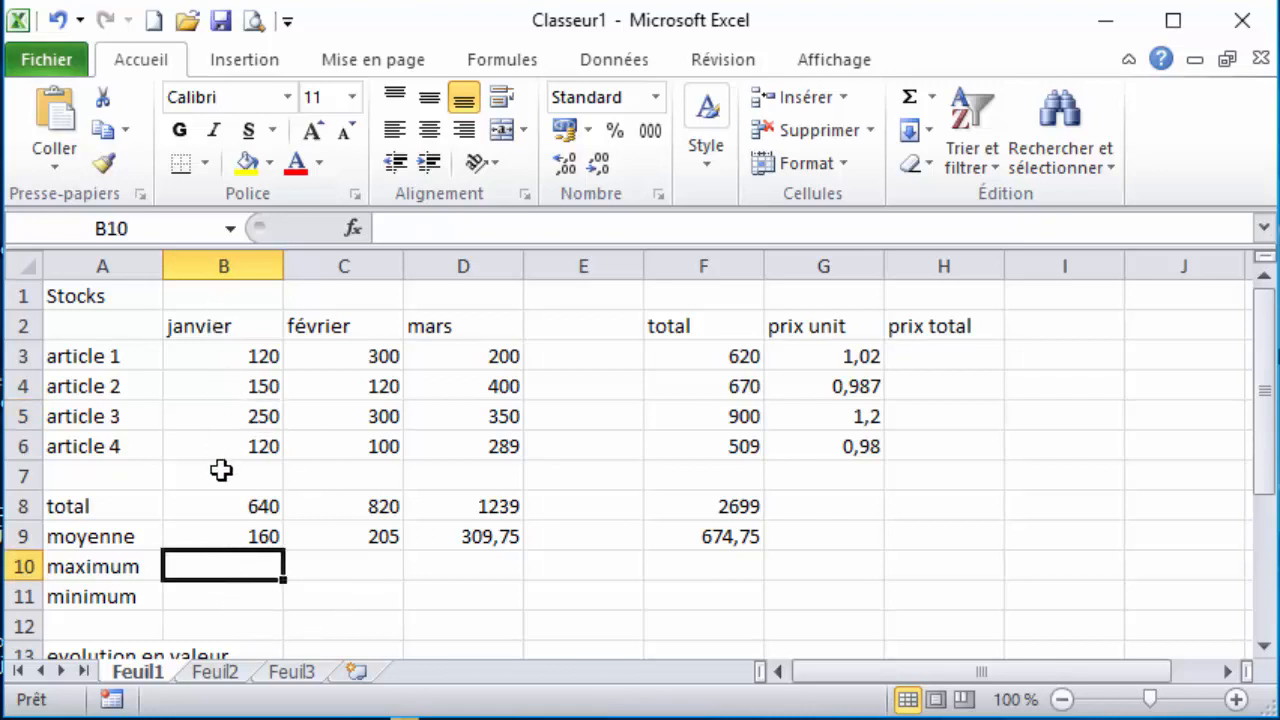
left_click(932, 99)
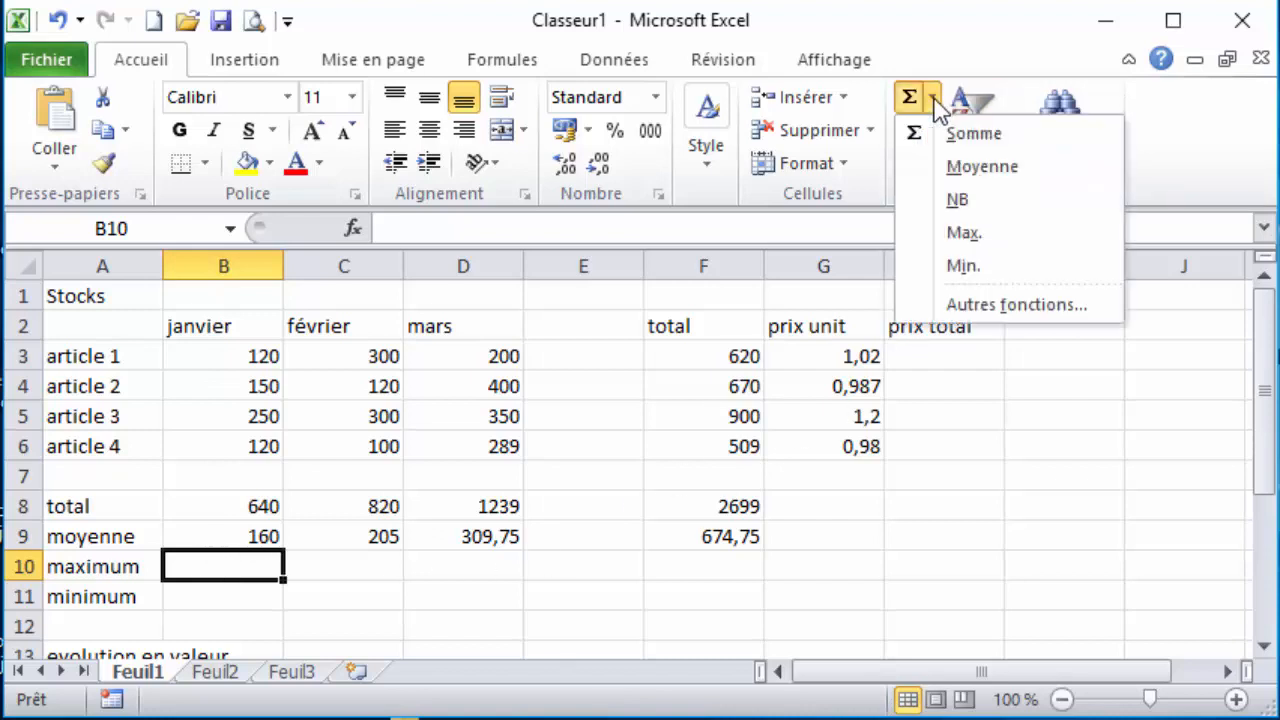
left_click(1020, 240)
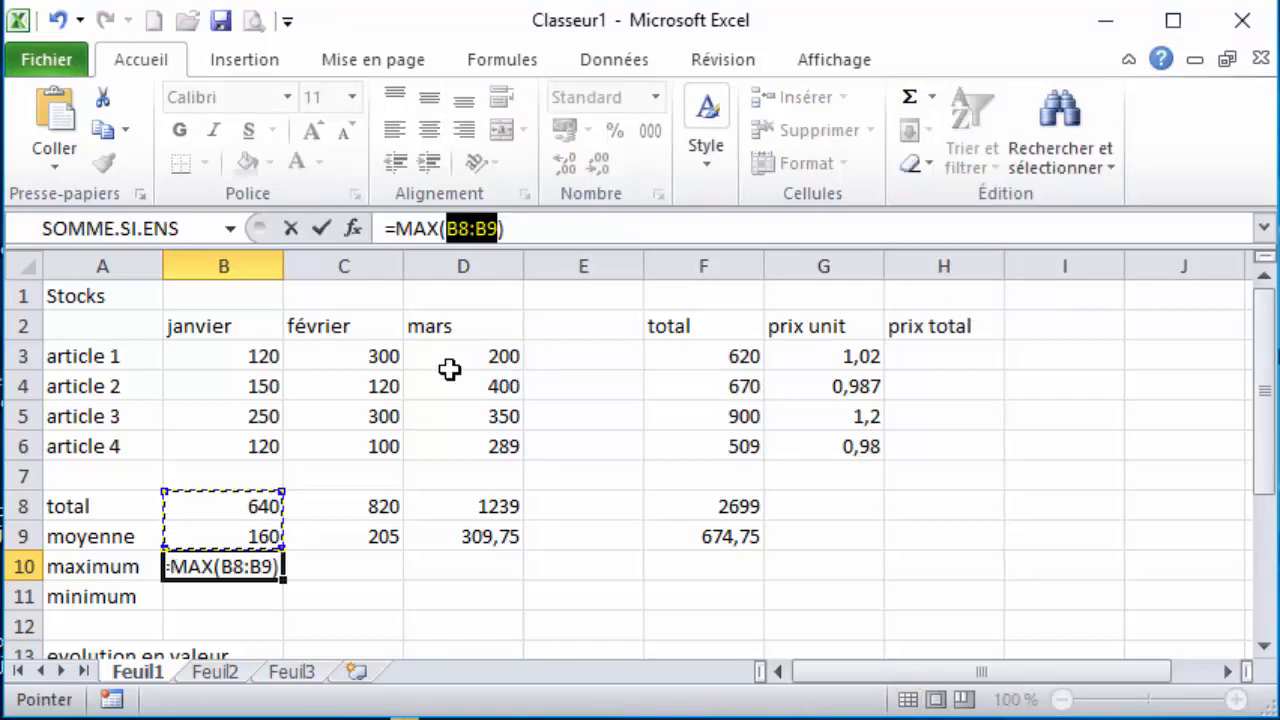
left_click_drag(232, 362, 240, 447)
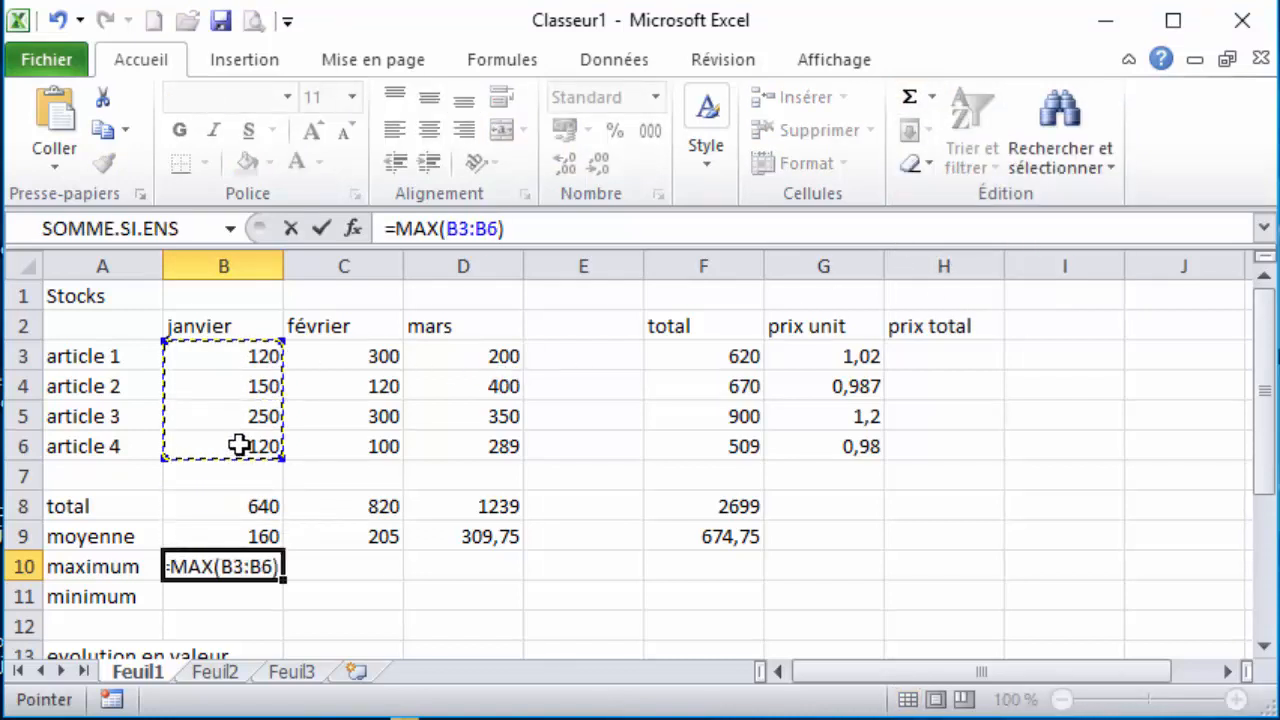
key("Return")
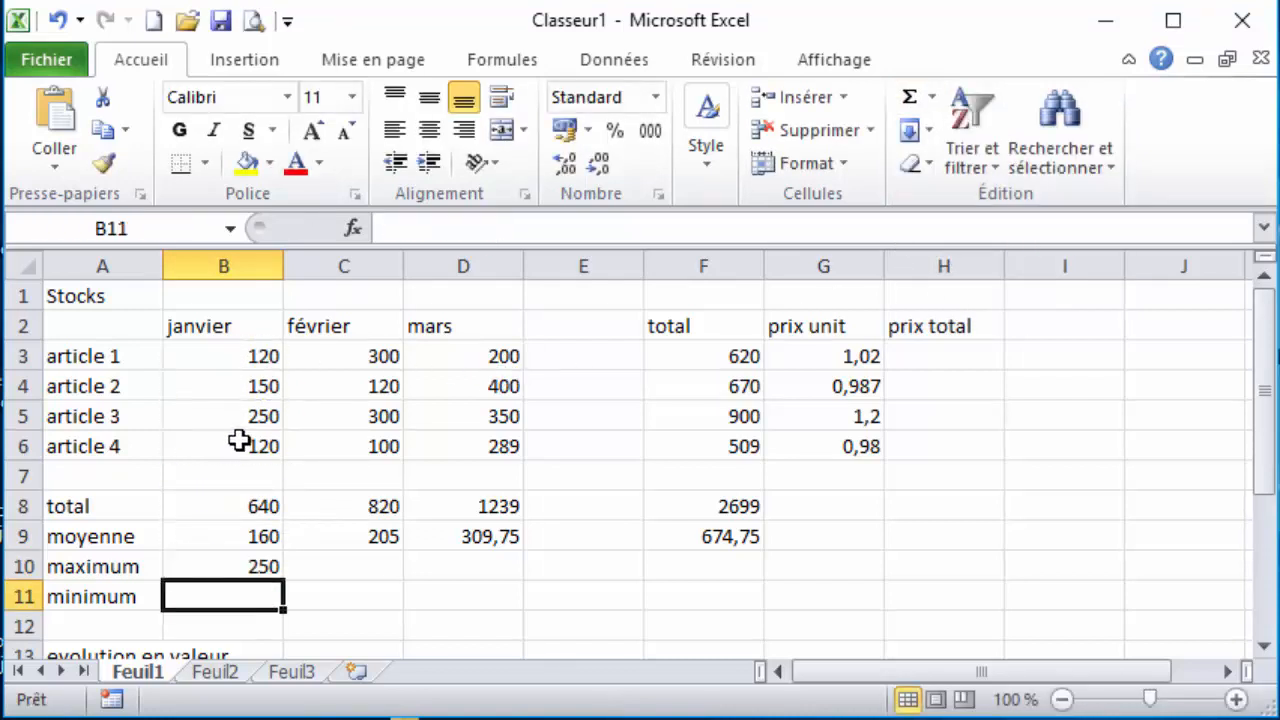
- Copy the MAX formula from B10 across through F10, and clear the unneeded formula in E10
left_click(255, 565)
left_click_drag(284, 581, 774, 568)
left_click(583, 566)
key("Delete")
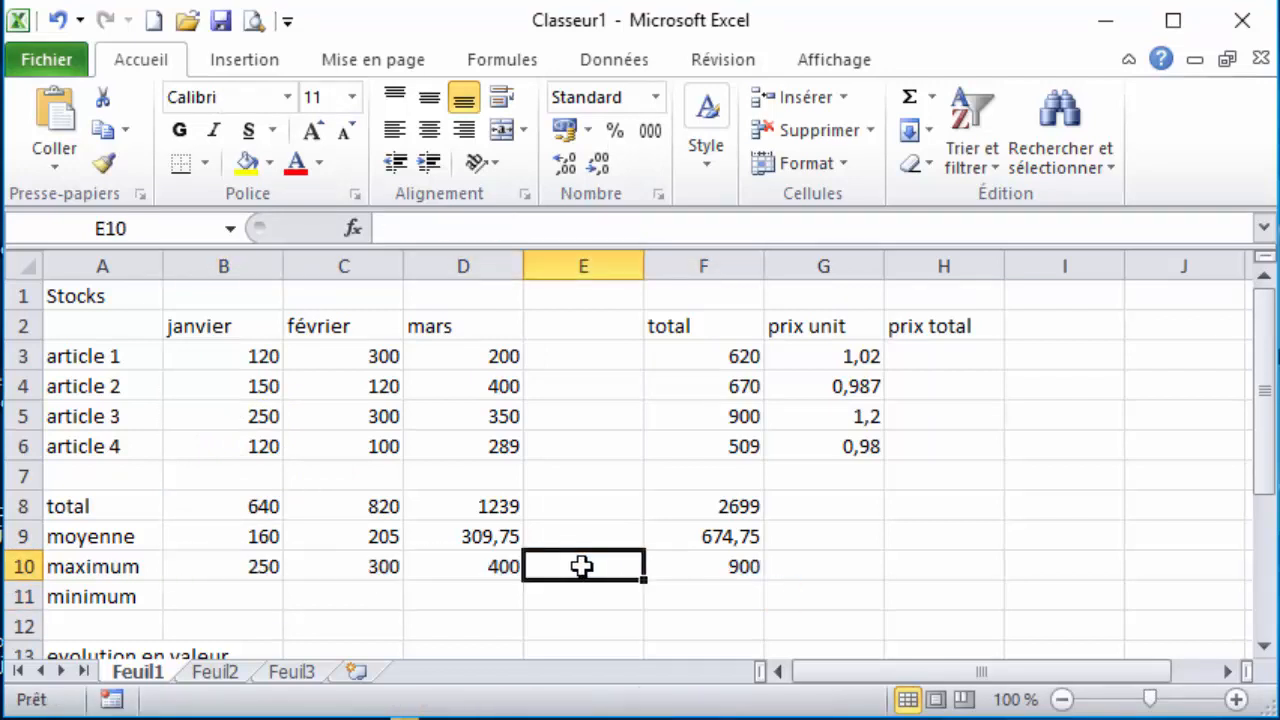
- Calculate the January minimum in B11 with the MIN function over B3:B6
left_click(246, 591)
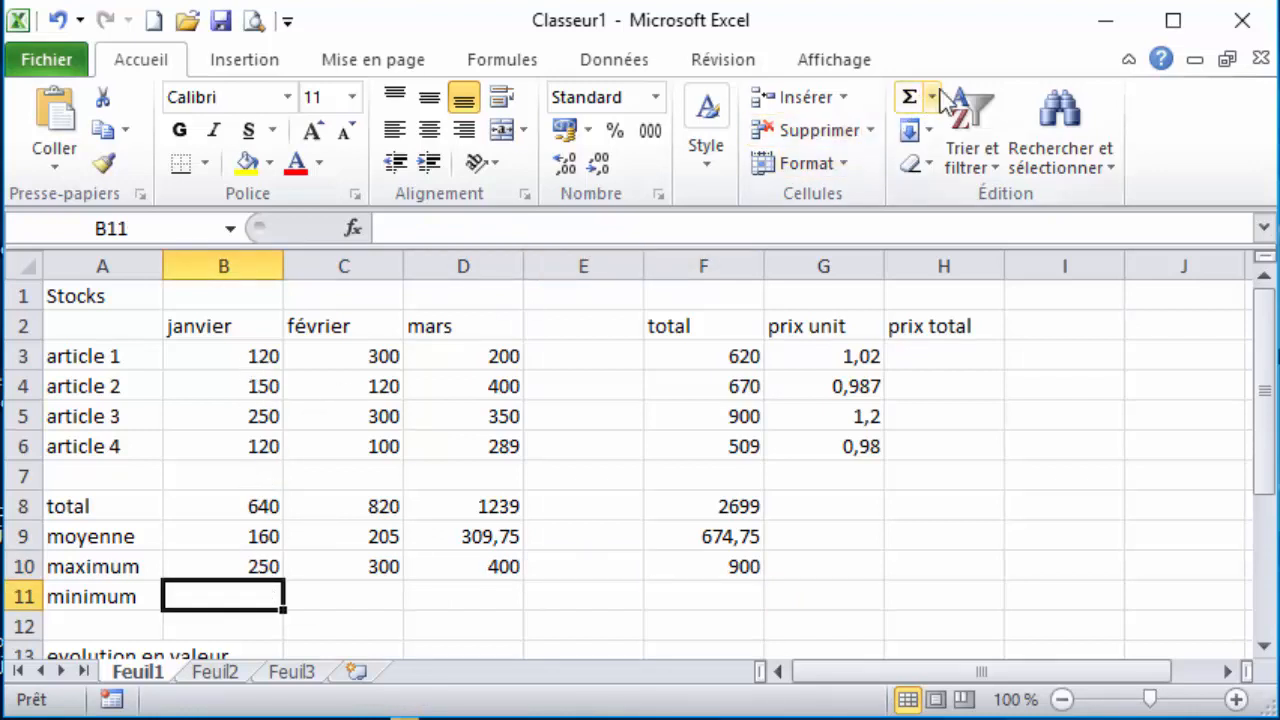
left_click(932, 97)
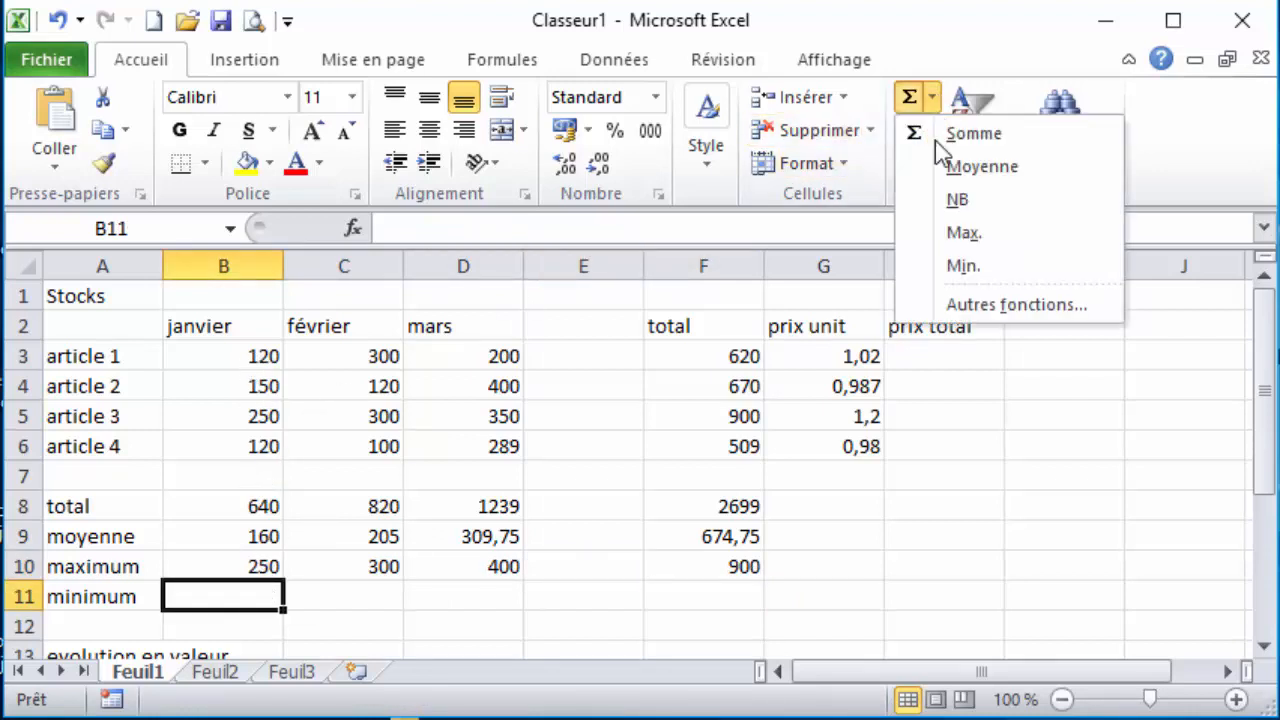
left_click(940, 262)
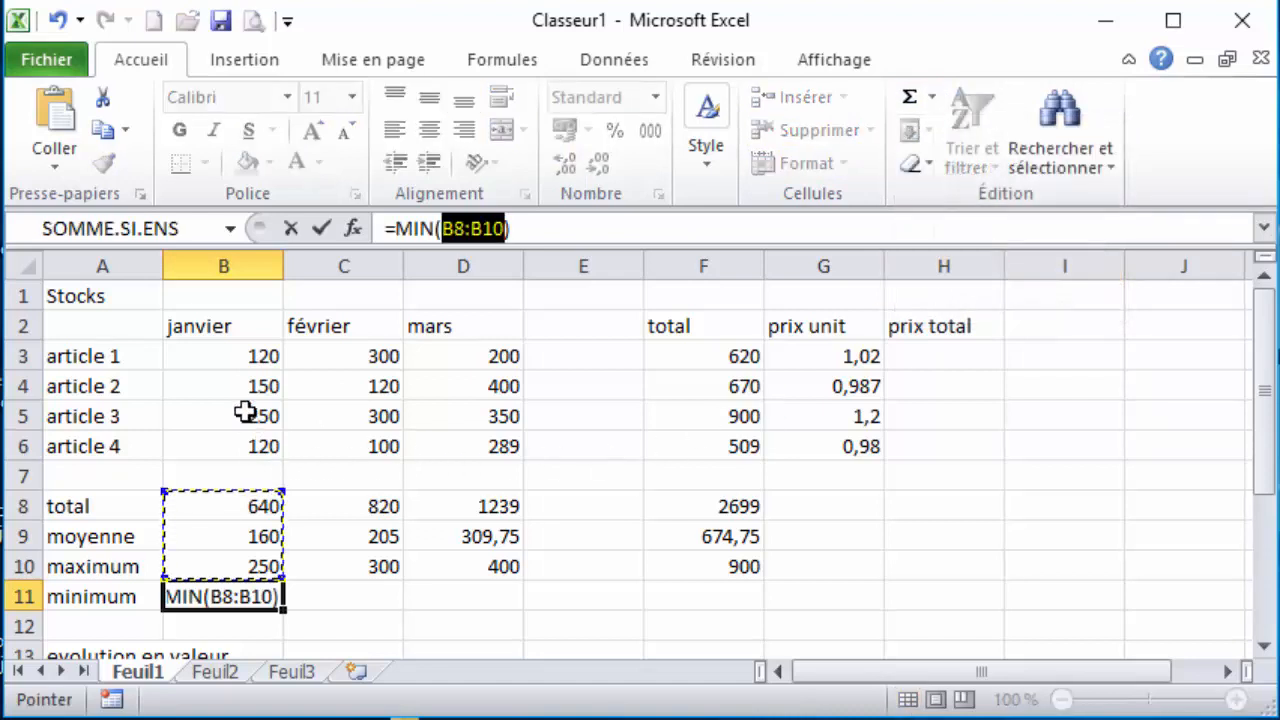
left_click_drag(254, 360, 251, 442)
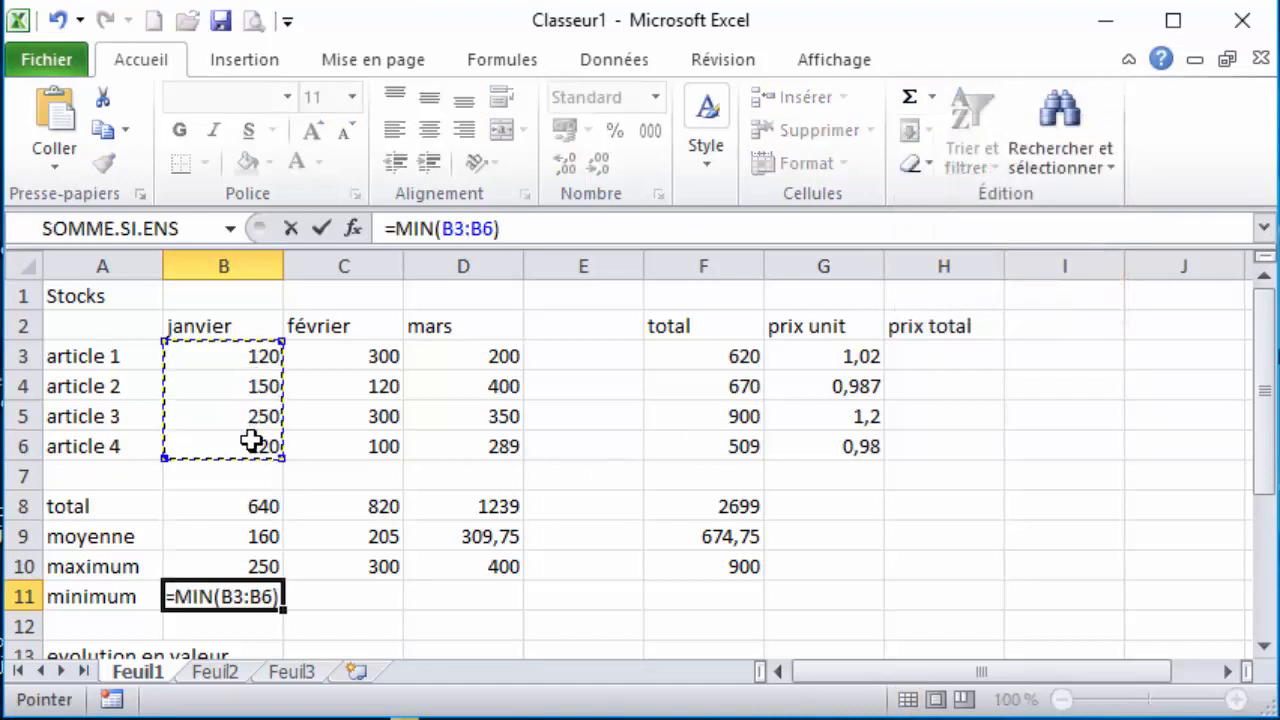
key("Return")
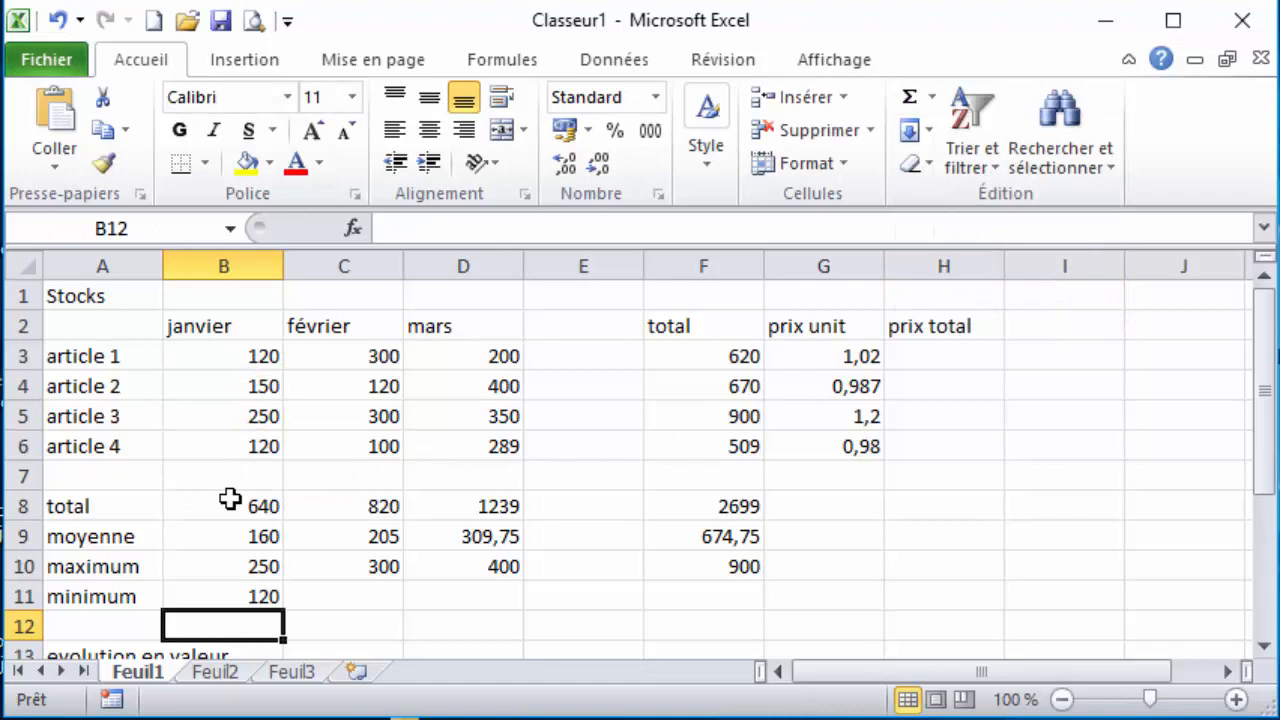
- Copy the MIN formula from B11 across through F11, and clear the unneeded formula in E11
left_click(262, 596)
left_click_drag(285, 611, 760, 612)
left_click(602, 598)
key("Delete")
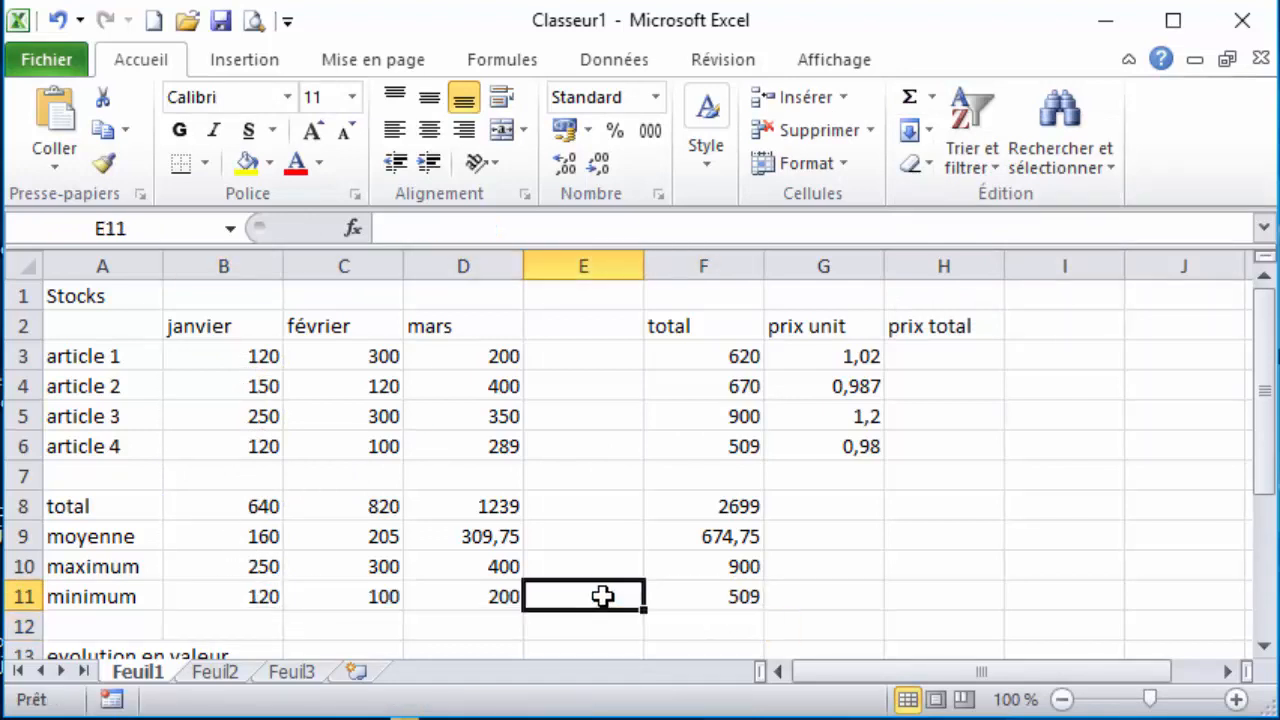
left_click(932, 98)
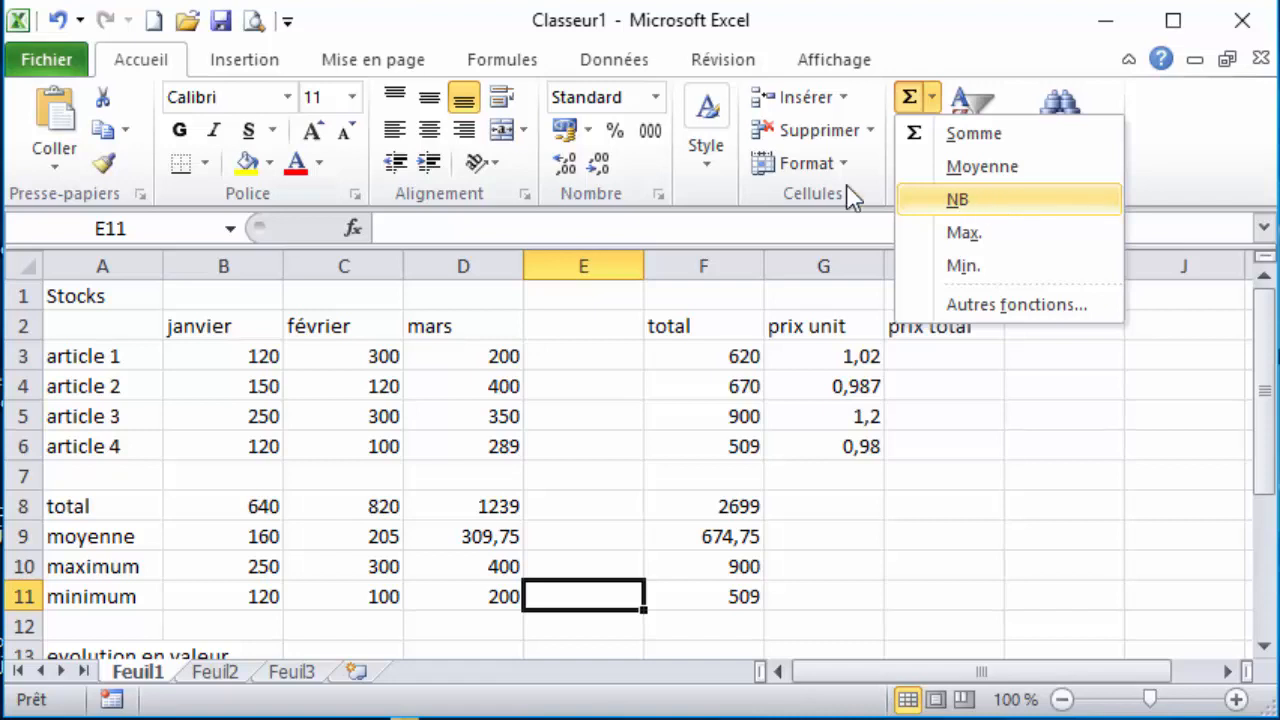
left_click(608, 347)
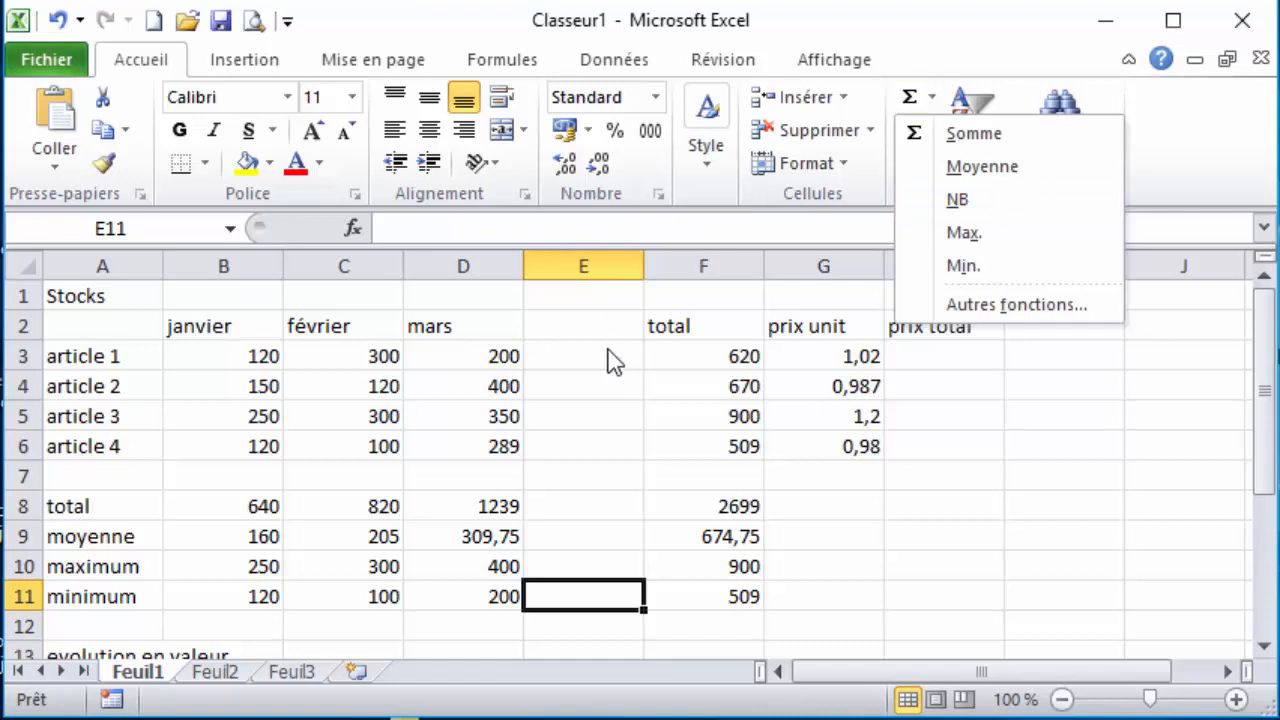
- Calculate article 1's total price in H3 by multiplying its total by its unit price with =F3*G3
left_click(961, 356)
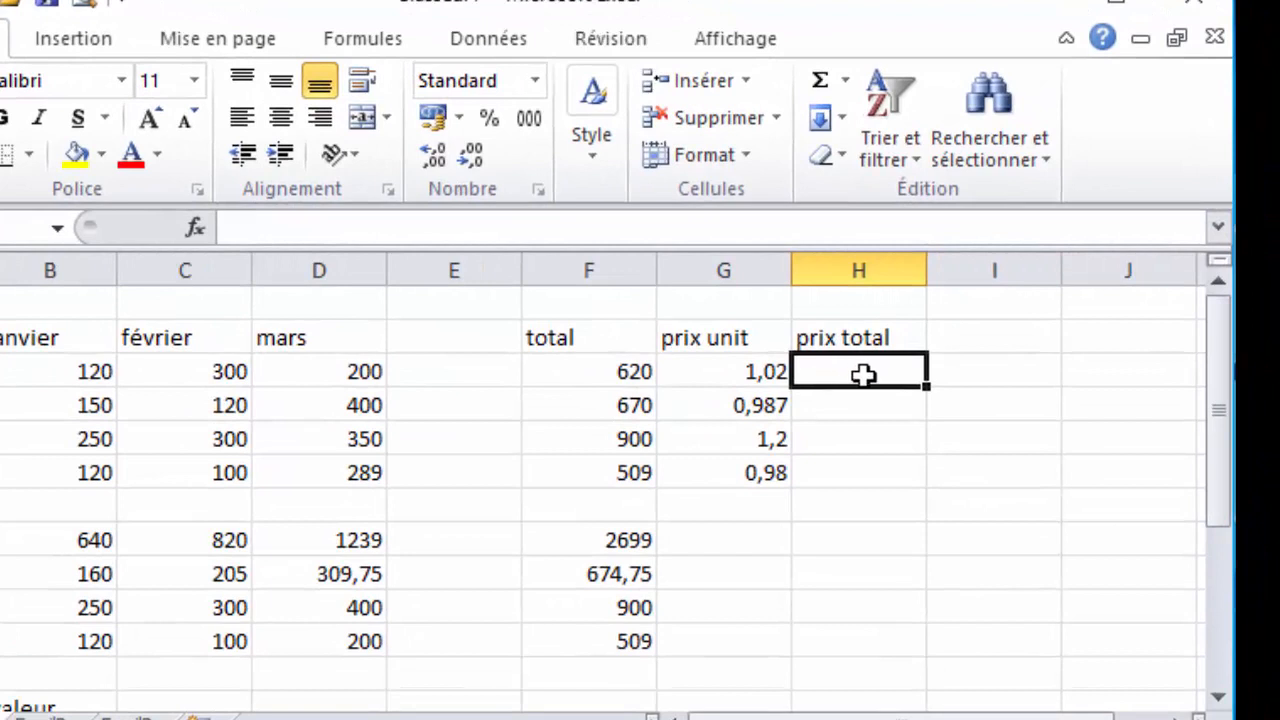
type("=")
left_click(586, 368)
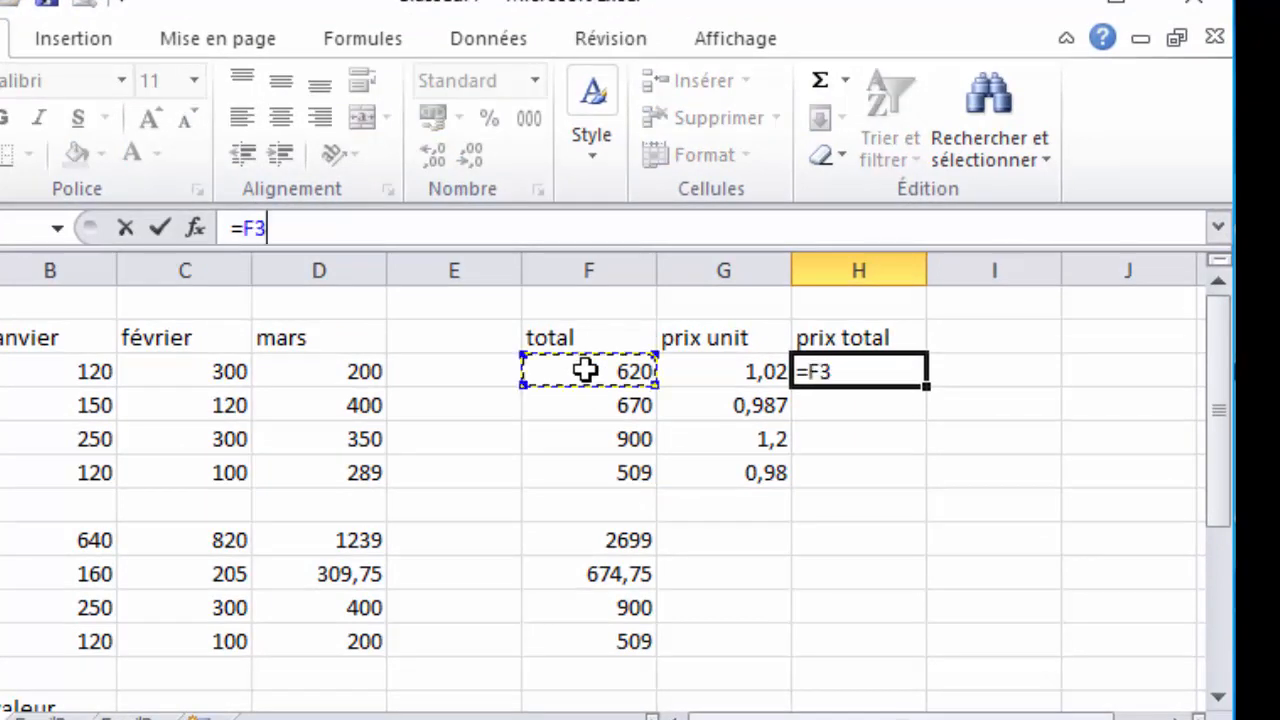
type("*")
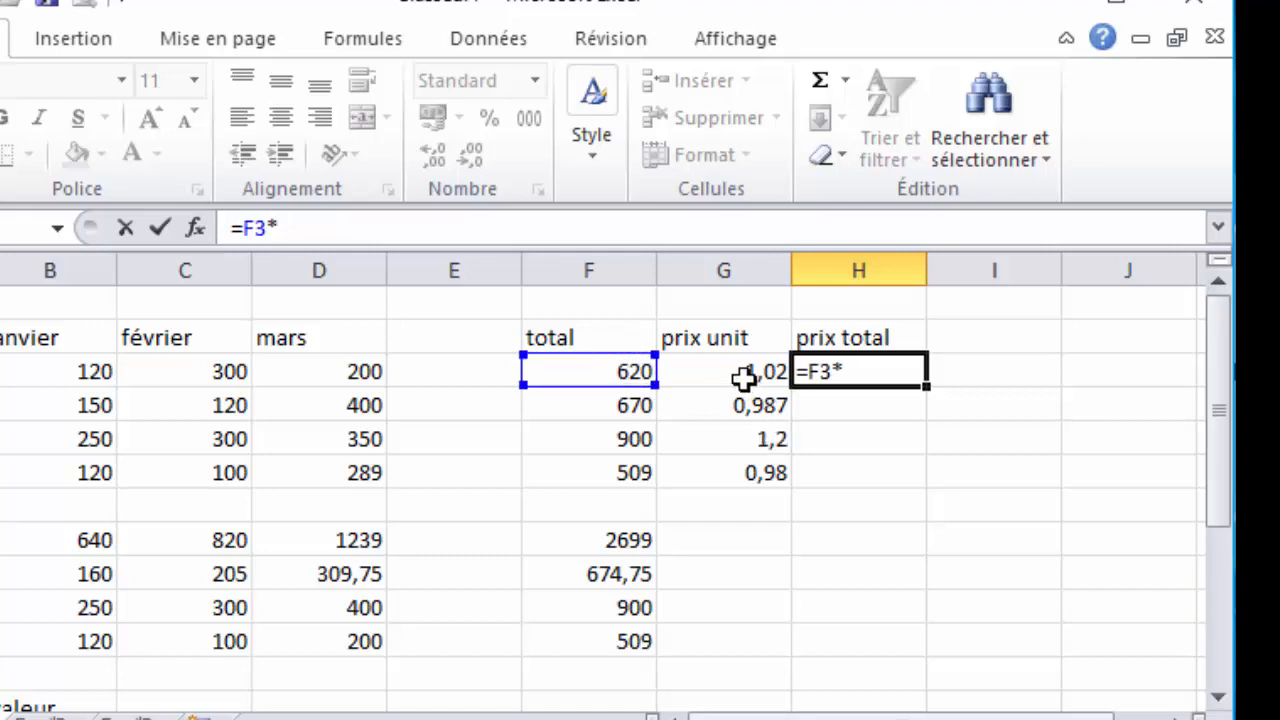
left_click(738, 372)
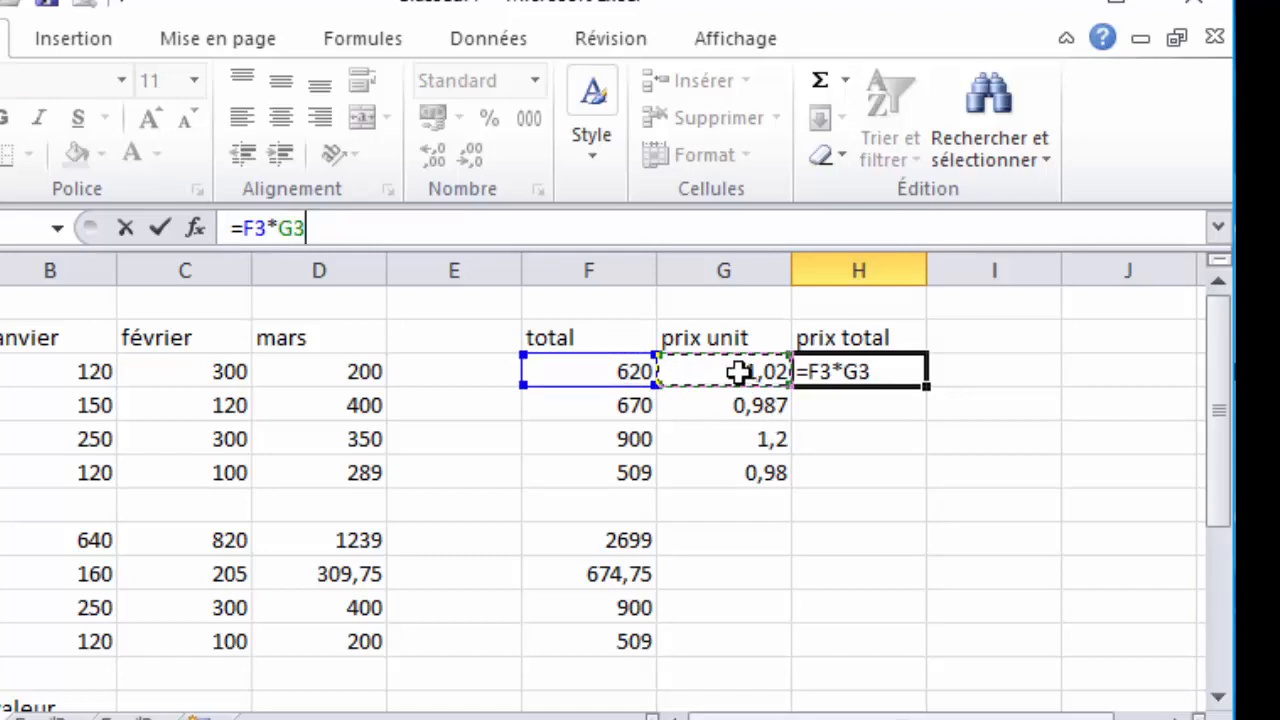
key("Return")
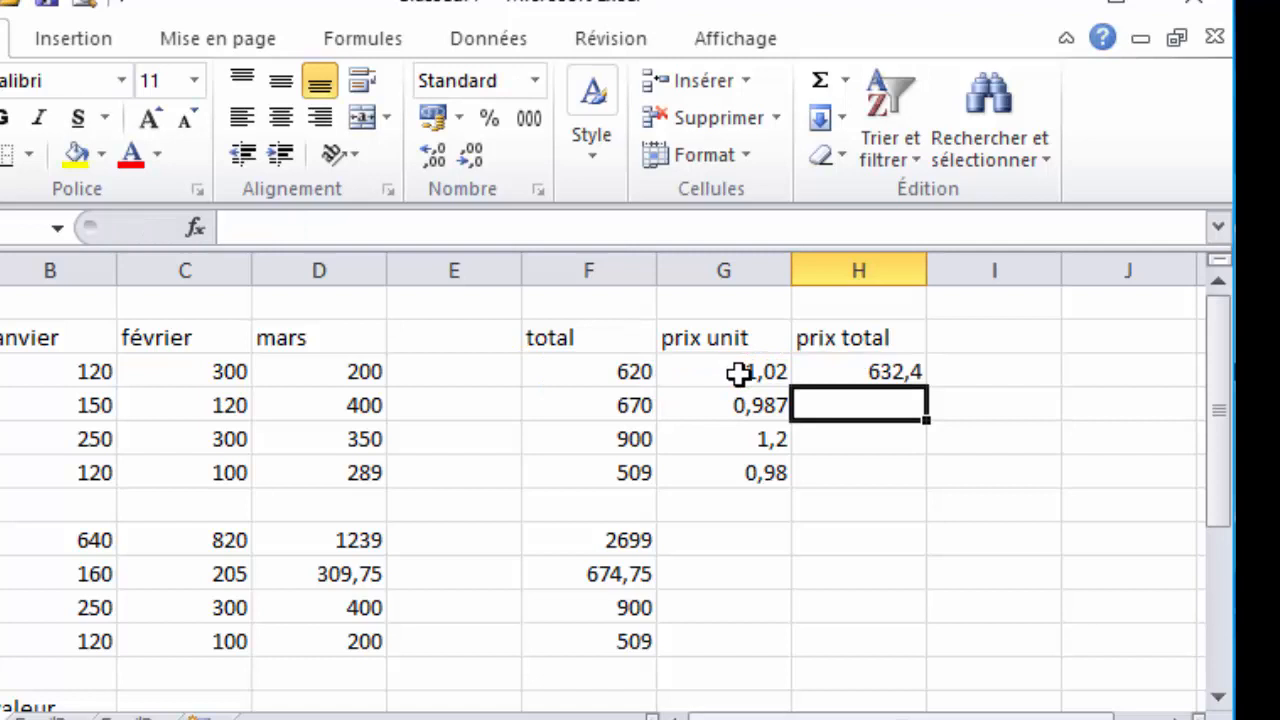
- Copy the total price formula from H3 down through H6 for the remaining articles
left_click(826, 371)
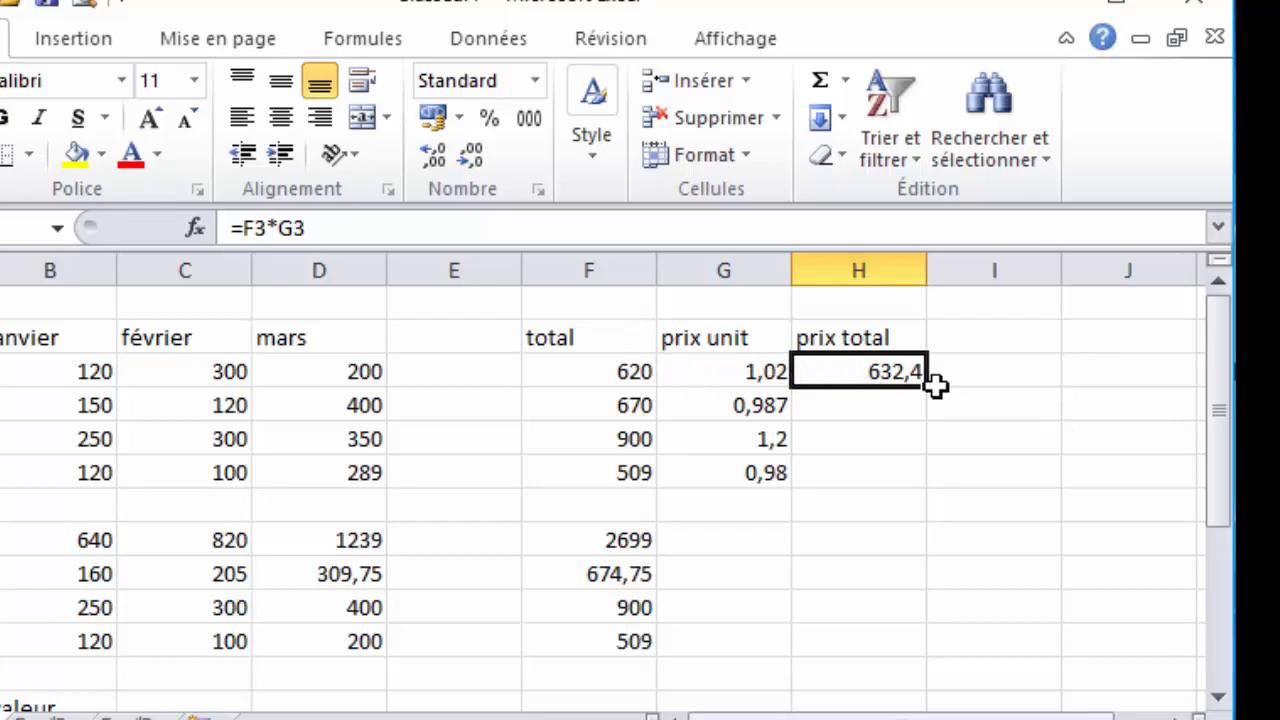
left_click_drag(932, 386, 934, 438)
left_click_drag(940, 485, 940, 485)
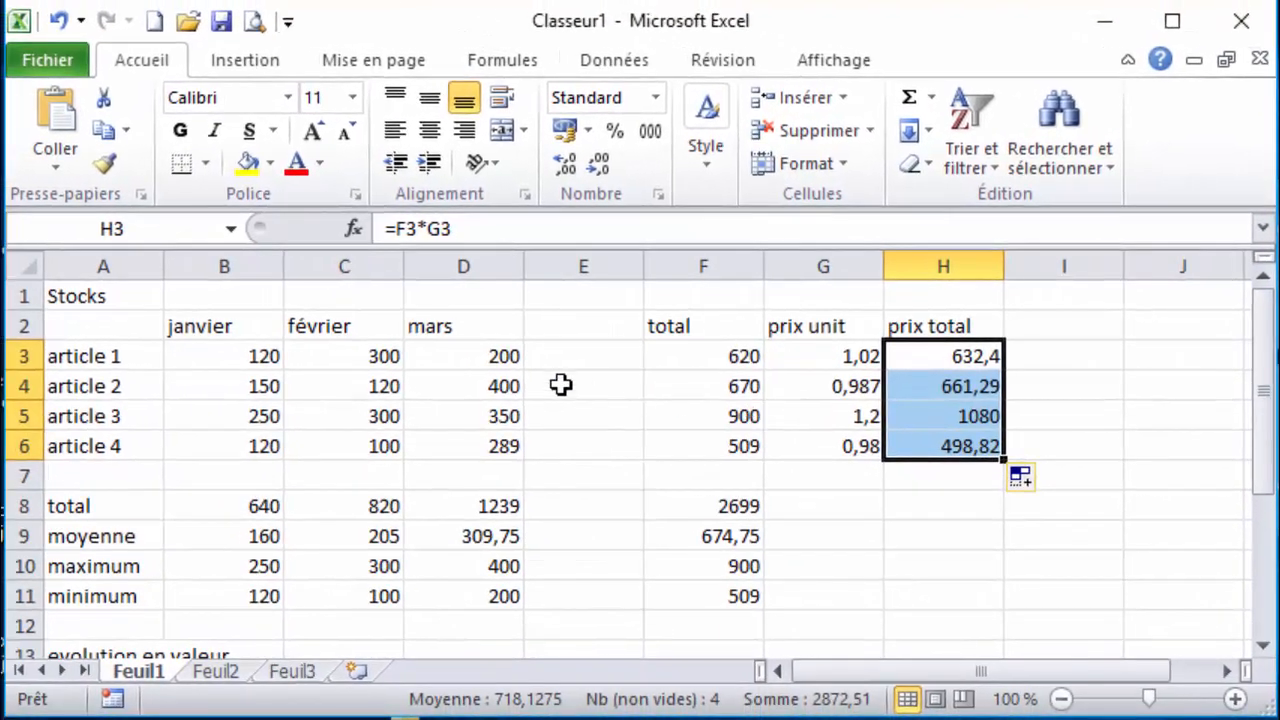
left_click(274, 425)
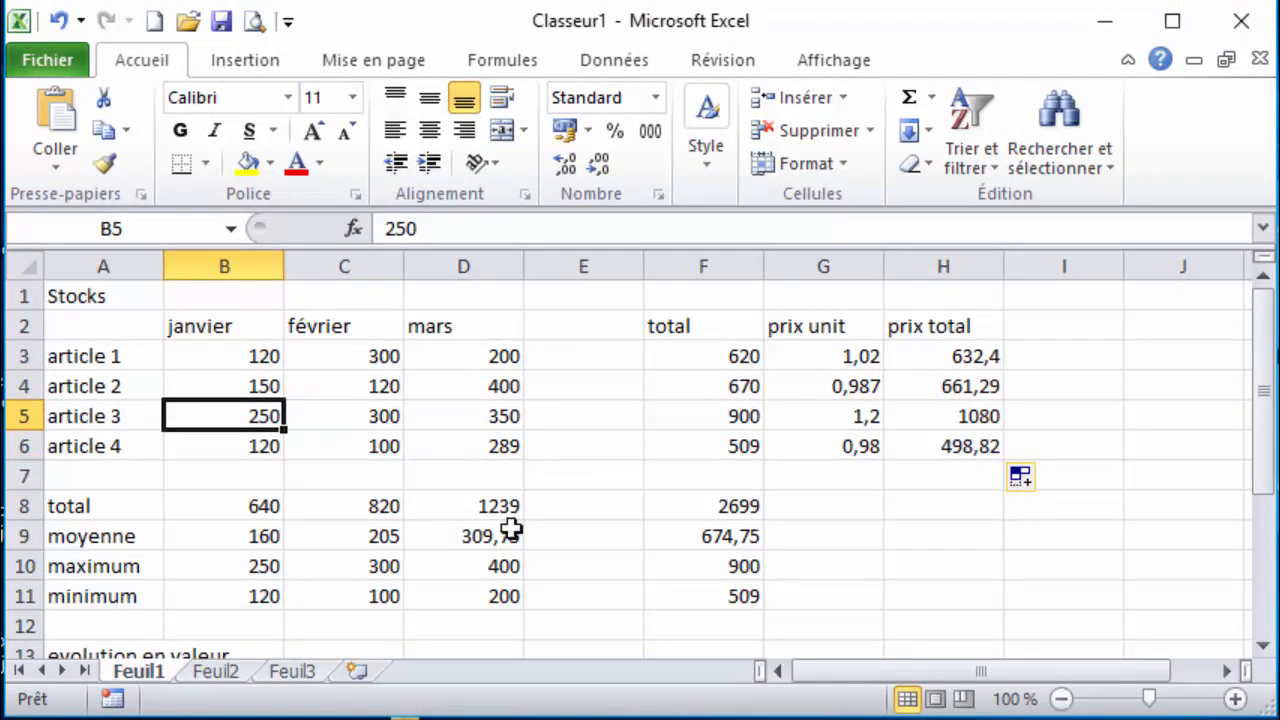
- Freeze the panes at A3 so the month header row stays fixed above the article rows
left_click(1262, 646)
left_click(1262, 646)
left_click(1262, 646)
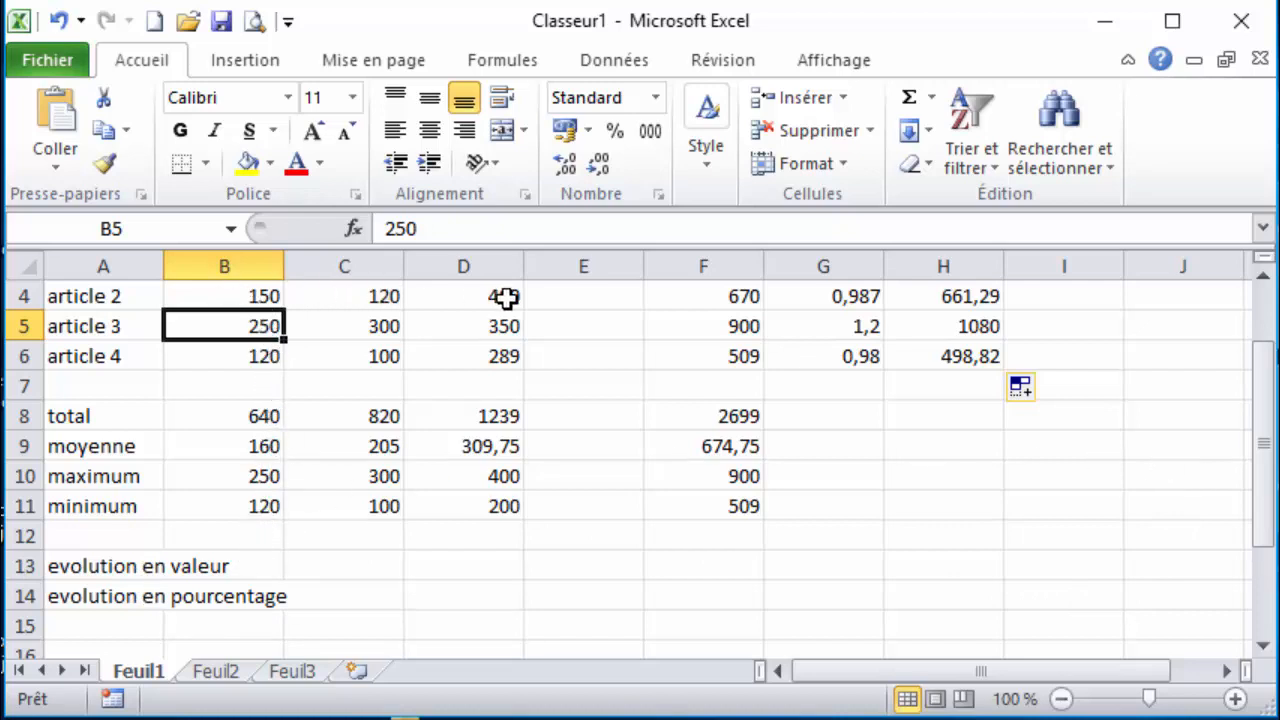
left_click(1265, 284)
left_click(1265, 284)
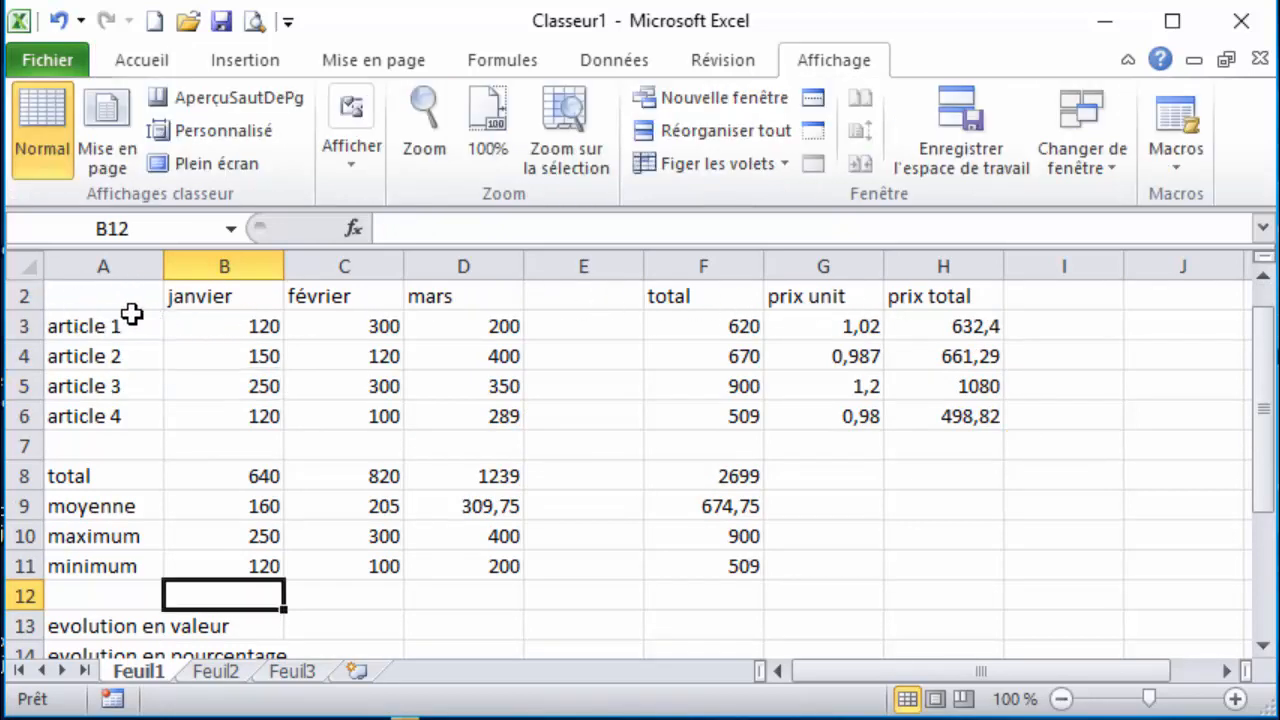
left_click(121, 326)
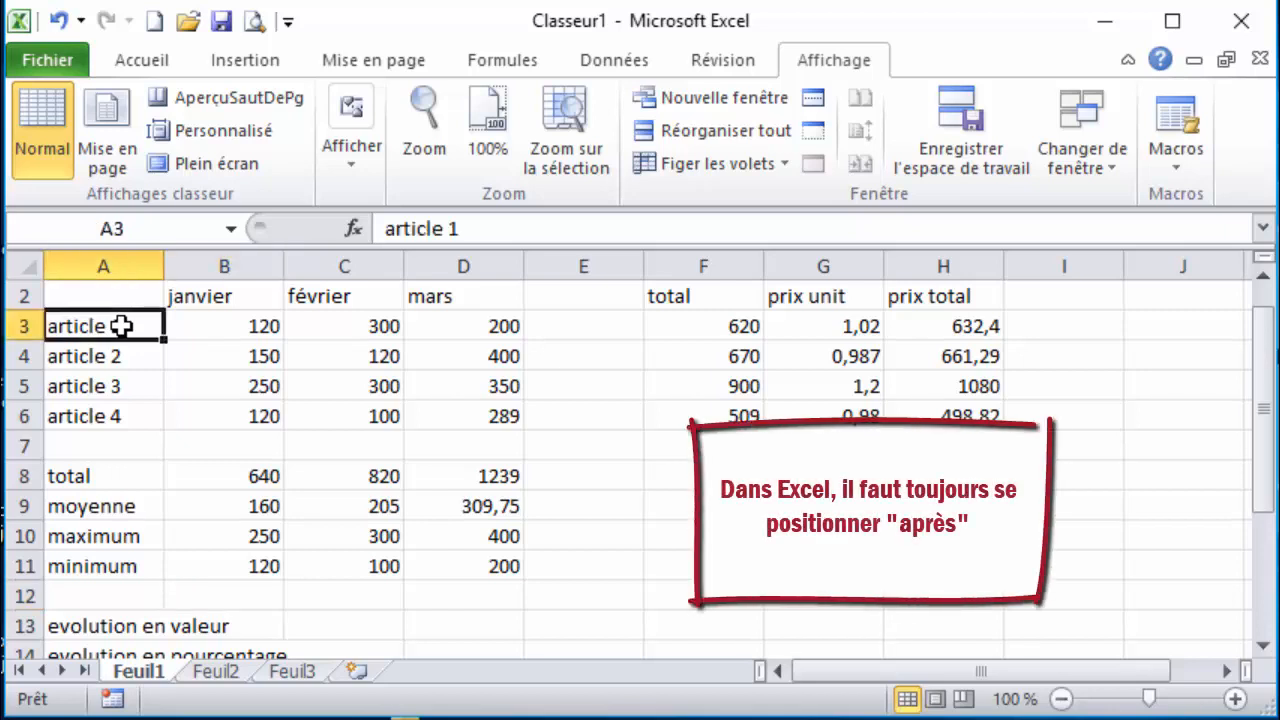
left_click(675, 164)
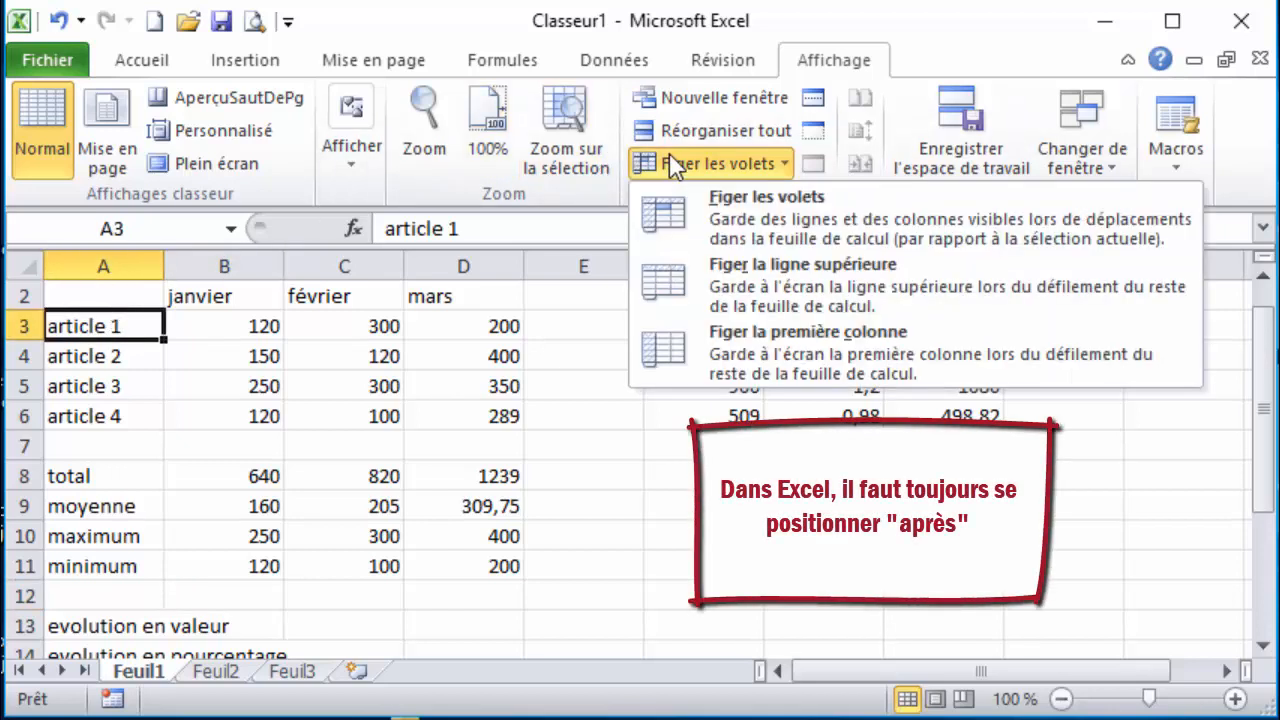
left_click(670, 210)
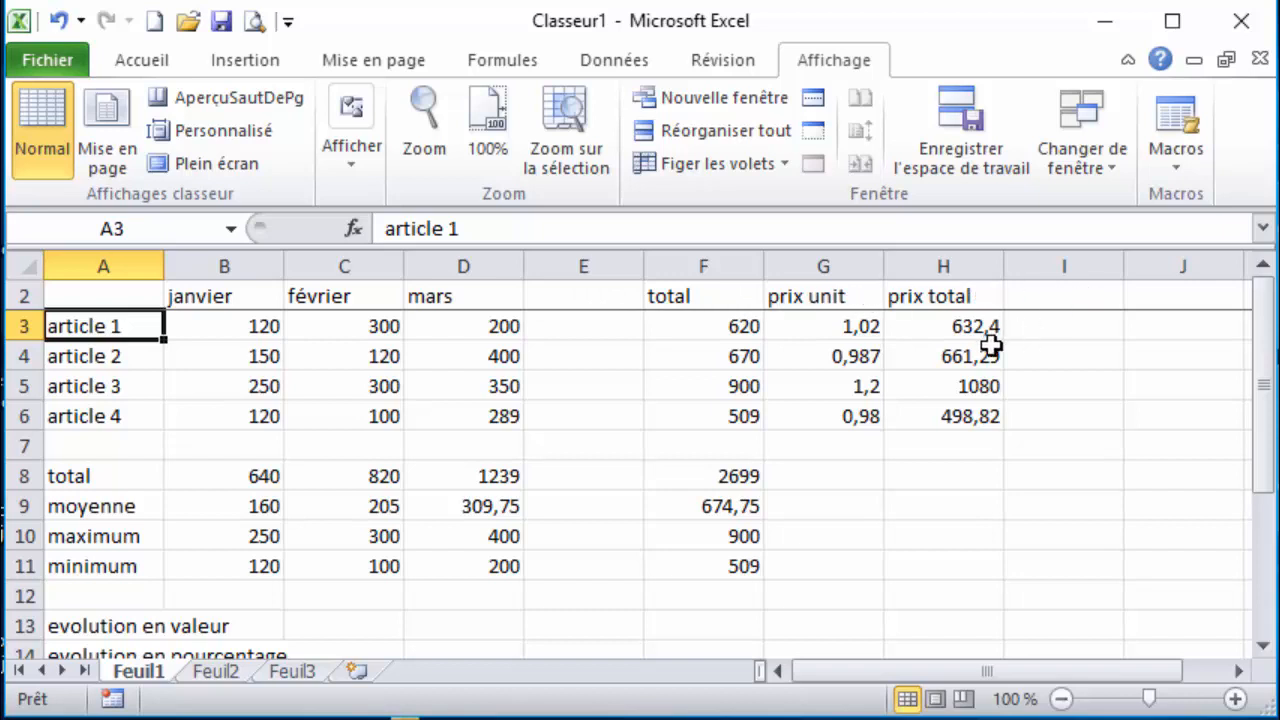
- Examine the two evolution row labels in A13 and A14 and the monthly totals in B8:D8 they relate to
left_click(1262, 646)
left_click(1262, 646)
left_click(1262, 646)
left_click(1262, 646)
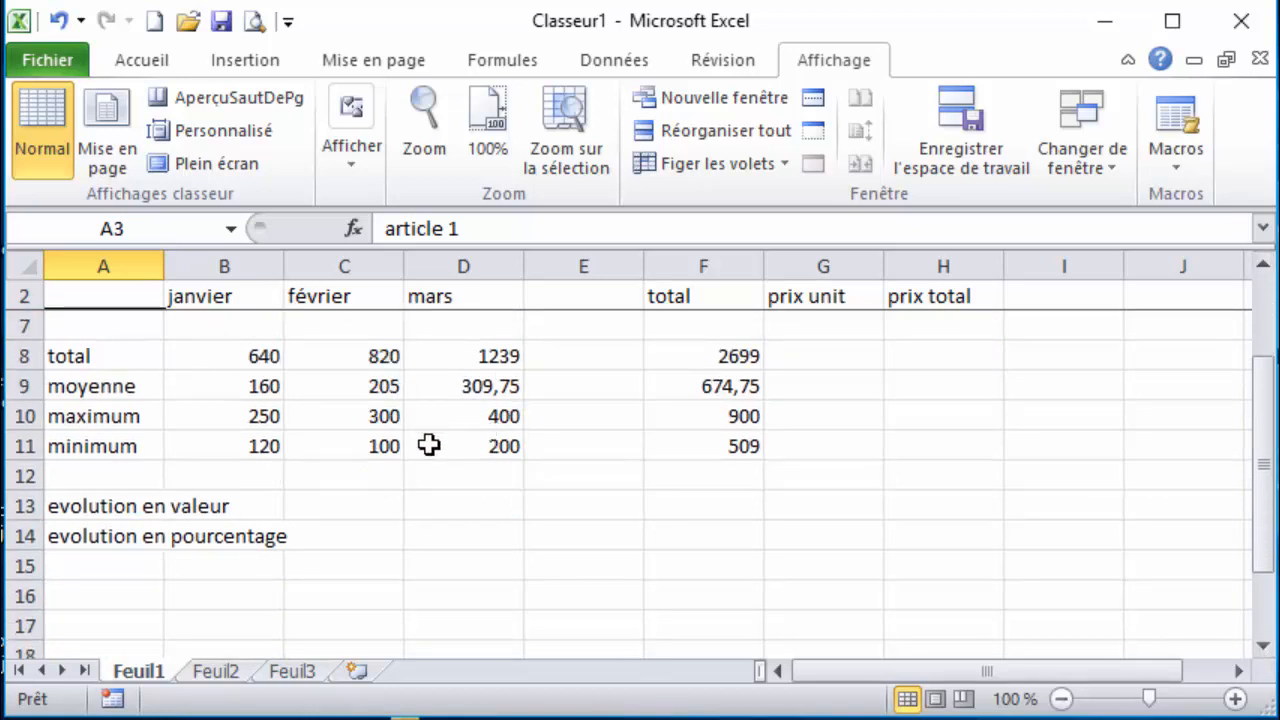
left_click(147, 508)
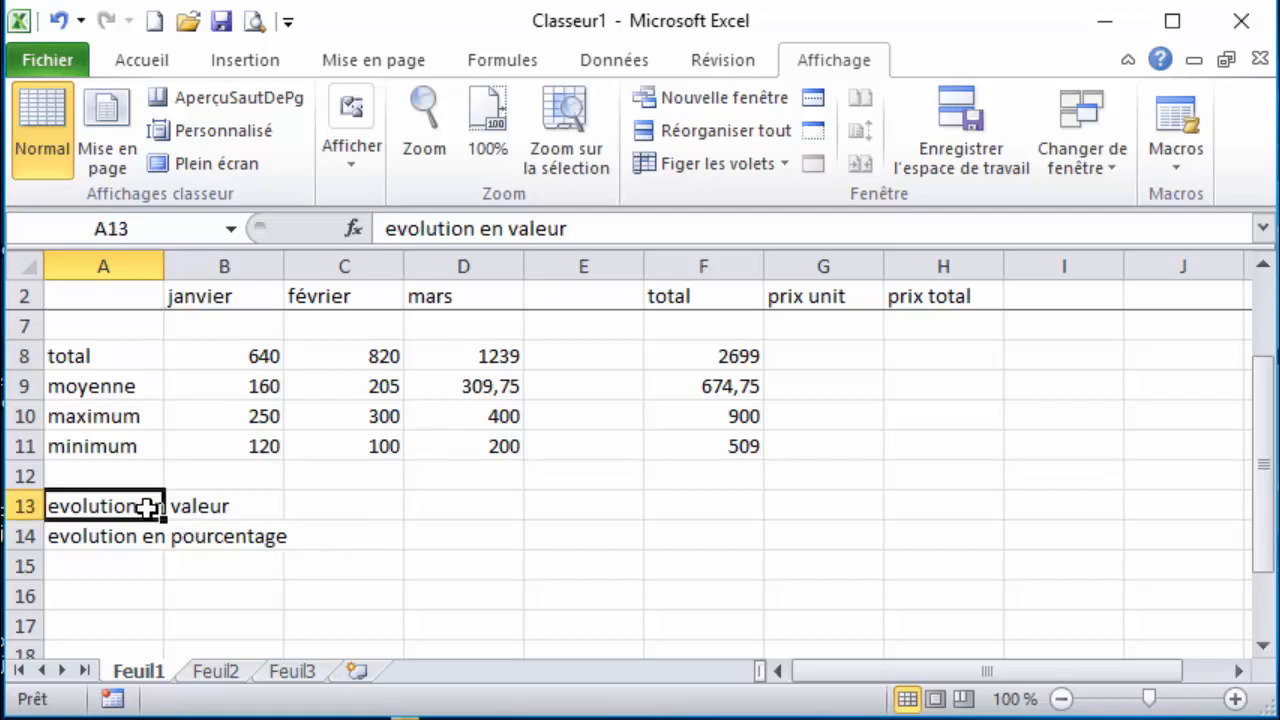
left_click(136, 532)
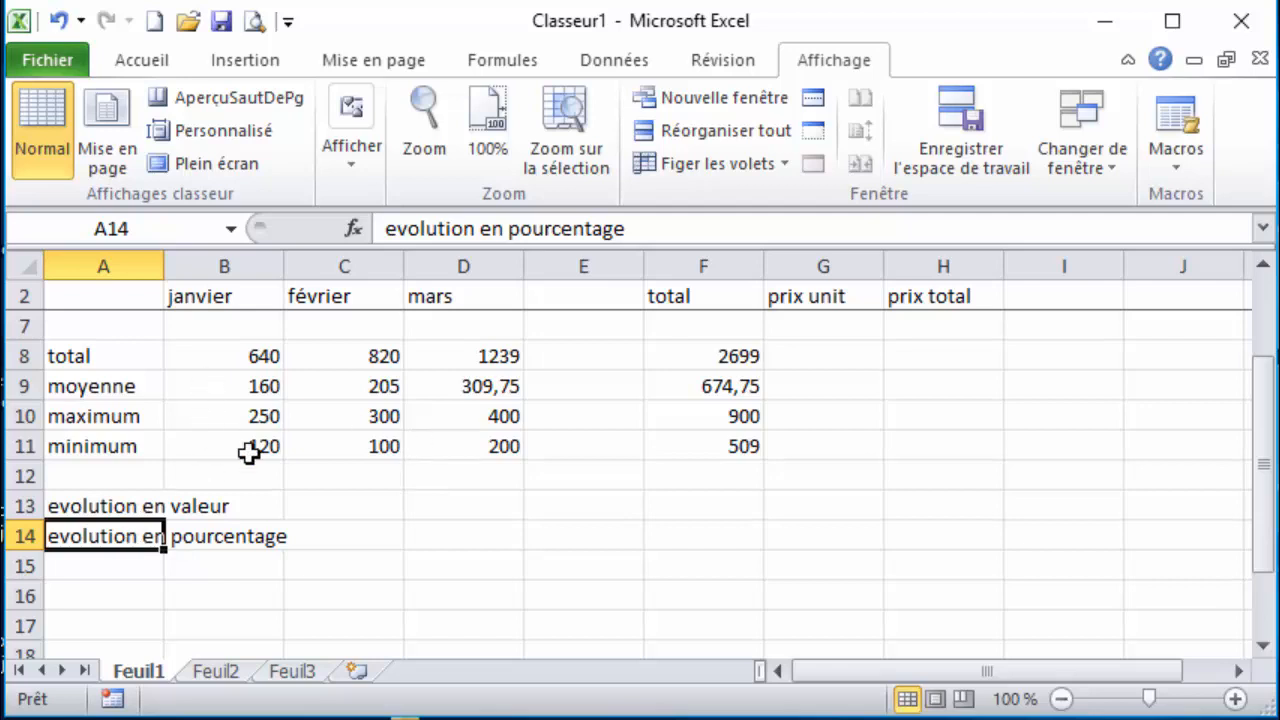
left_click_drag(200, 354, 485, 360)
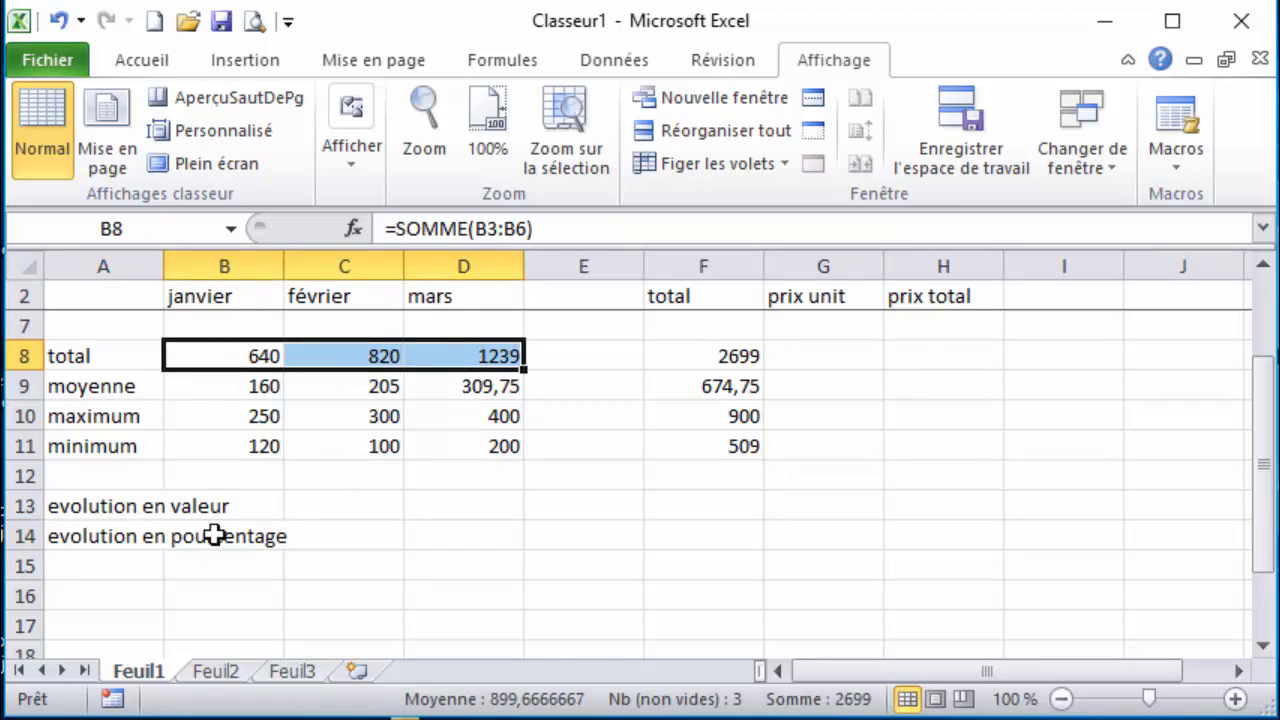
- Calculate February's evolution in value in C13 by subtracting January's total from February's with =C8-B8
left_click(222, 502)
left_click(331, 508)
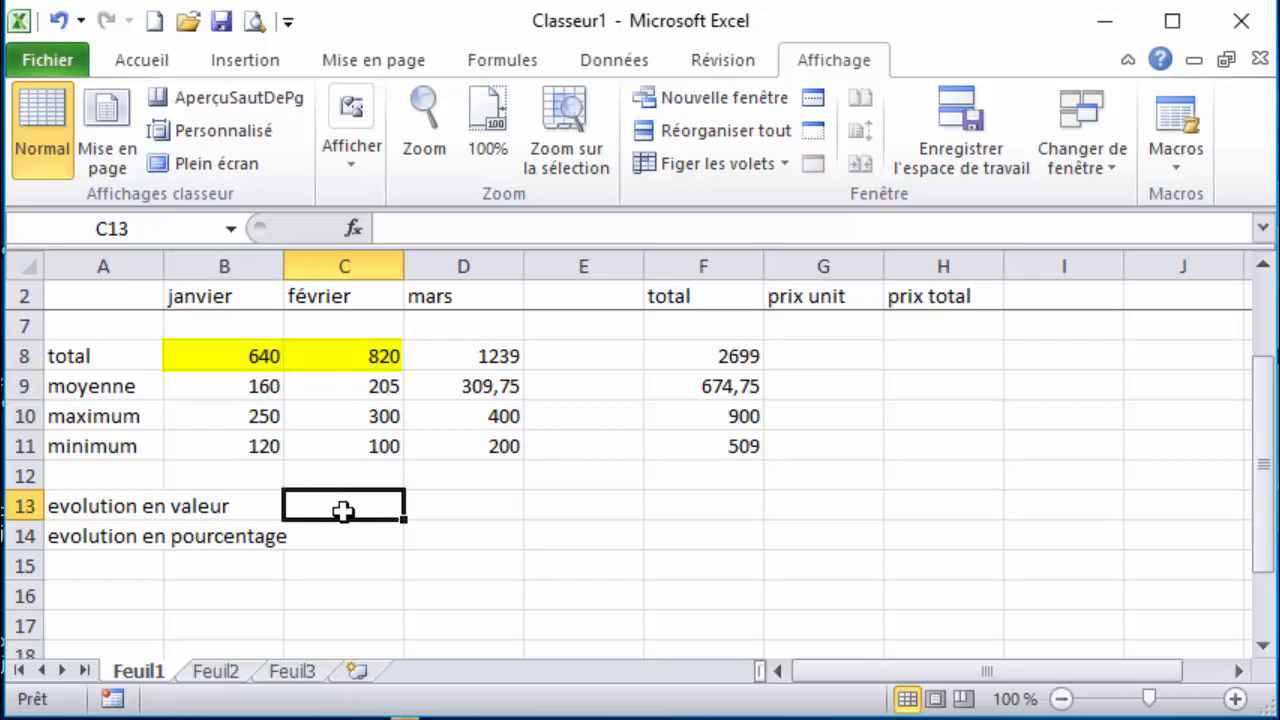
type("=")
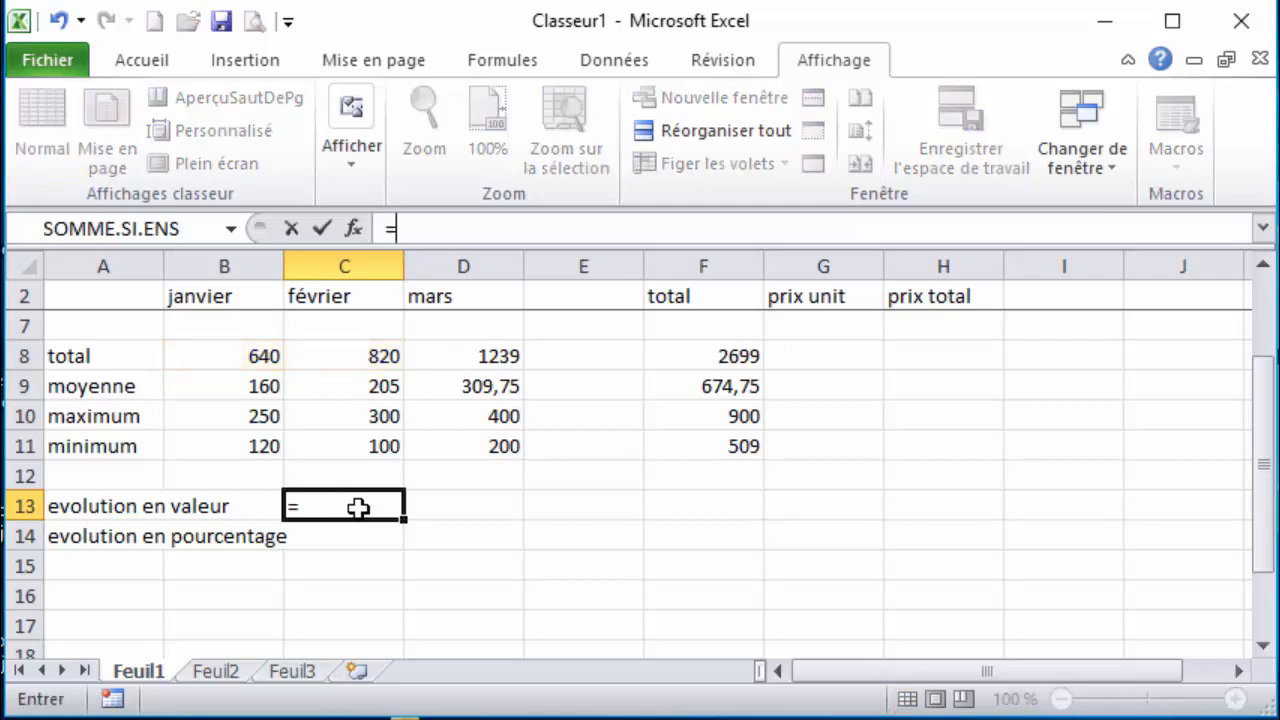
left_click(362, 356)
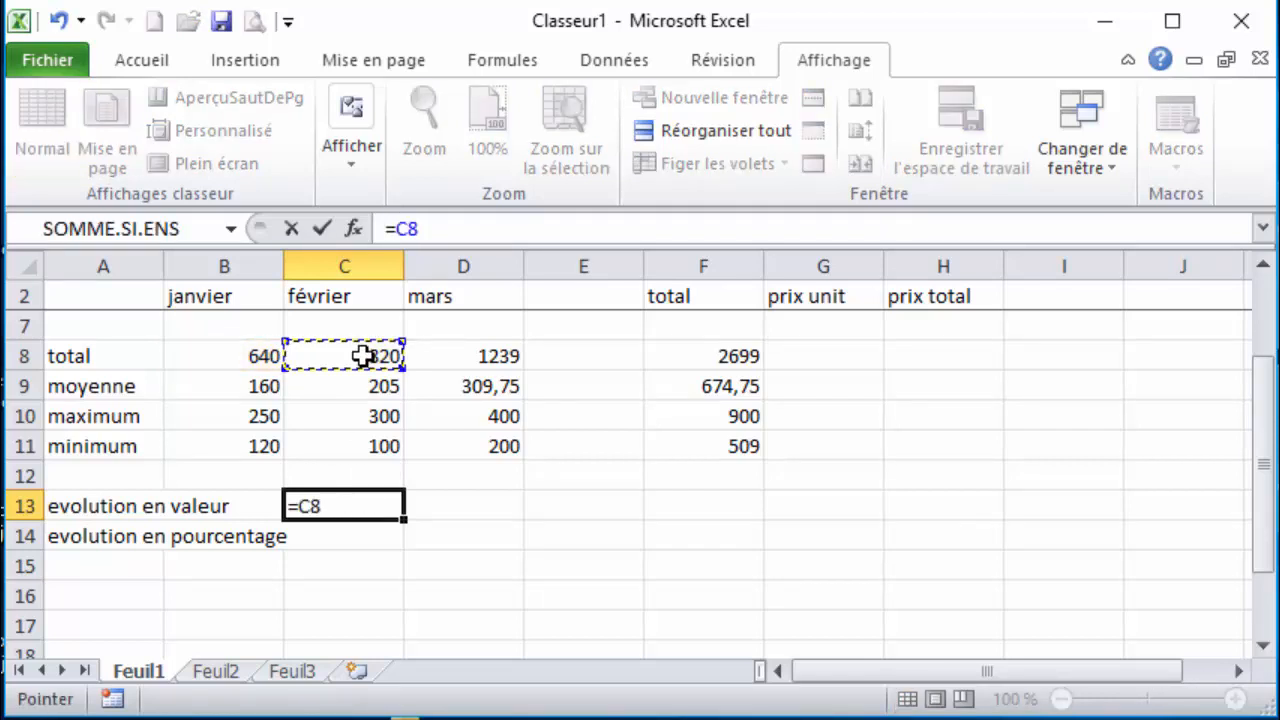
type("-")
left_click(250, 357)
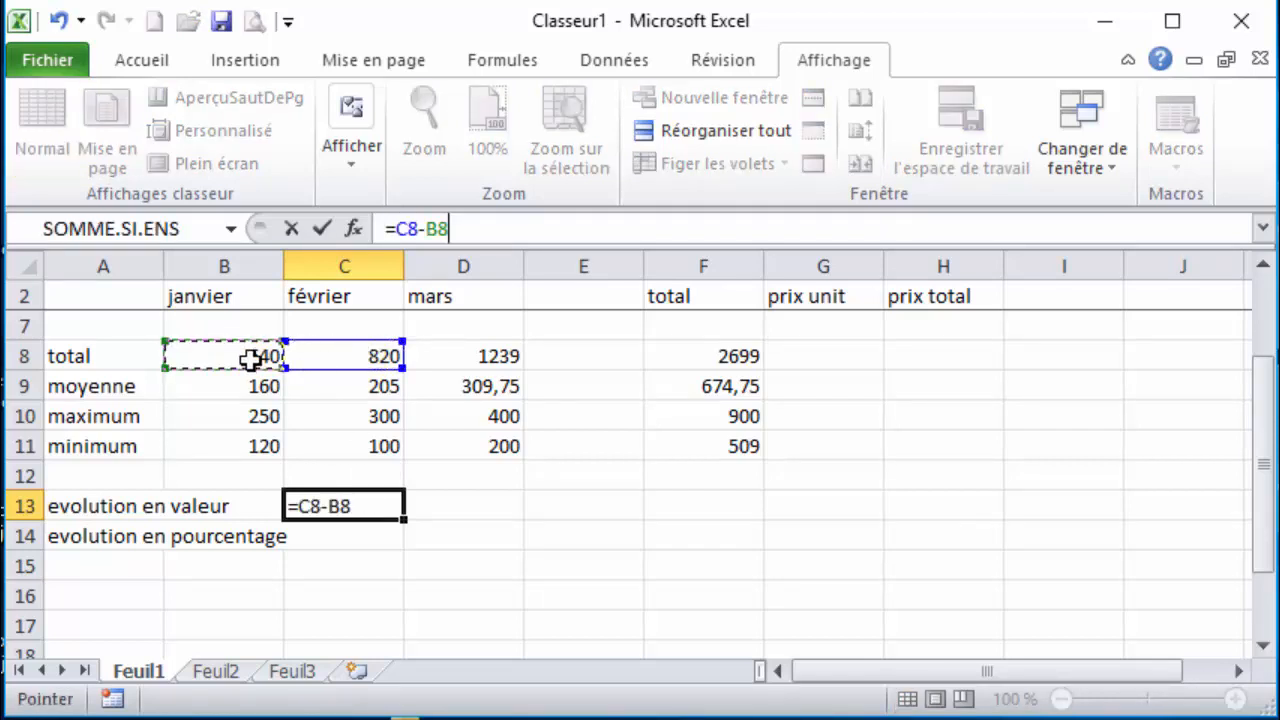
key("Return")
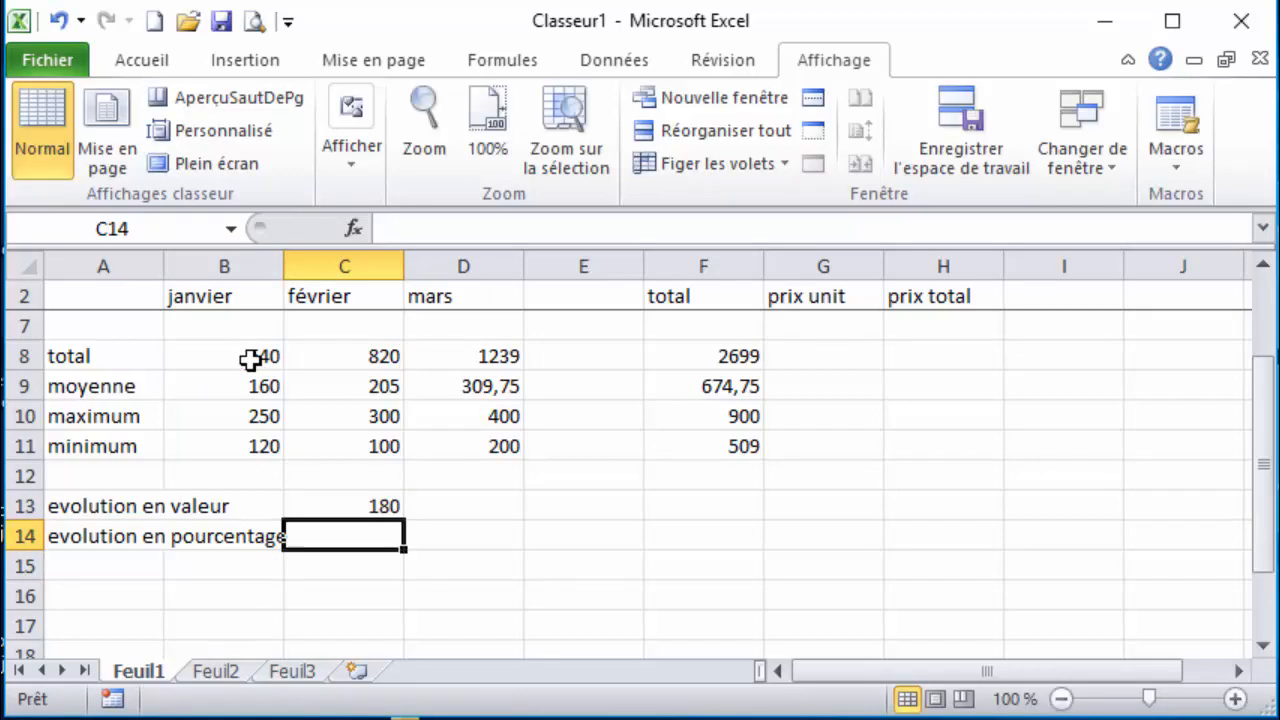
- Copy the evolution in value formula from C13 across to D13 for March
left_click(461, 511)
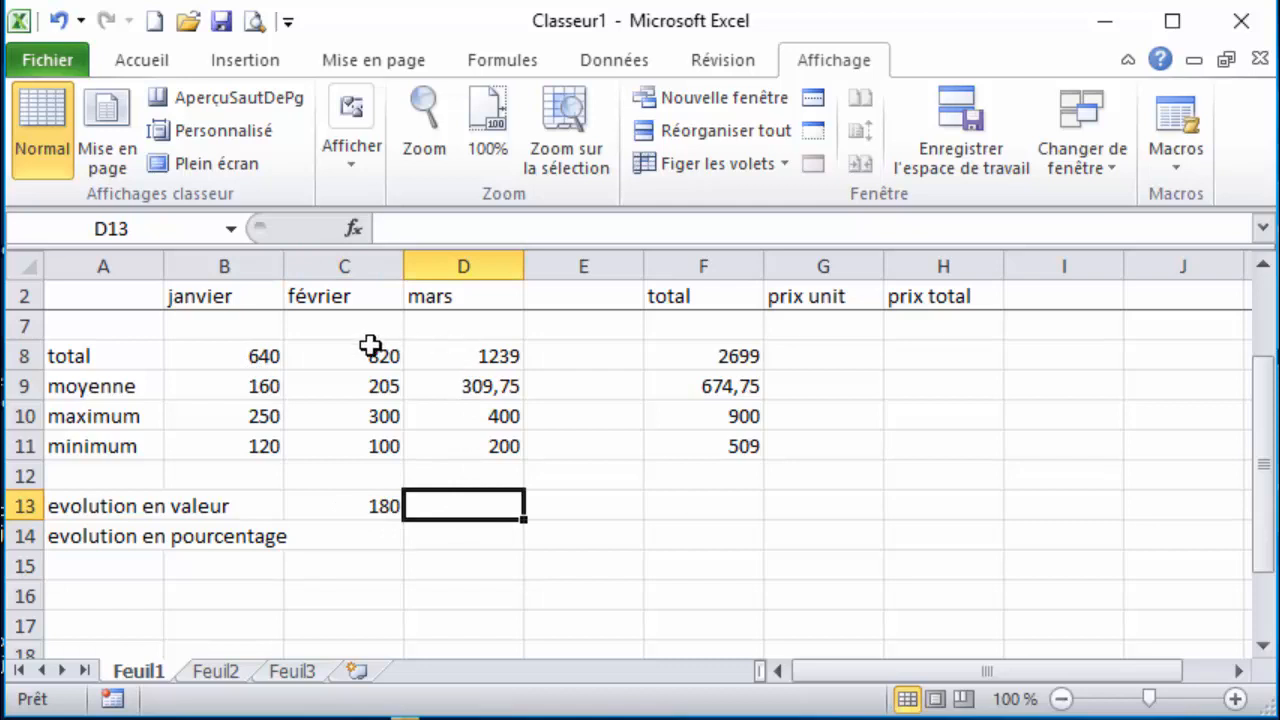
left_click(370, 505)
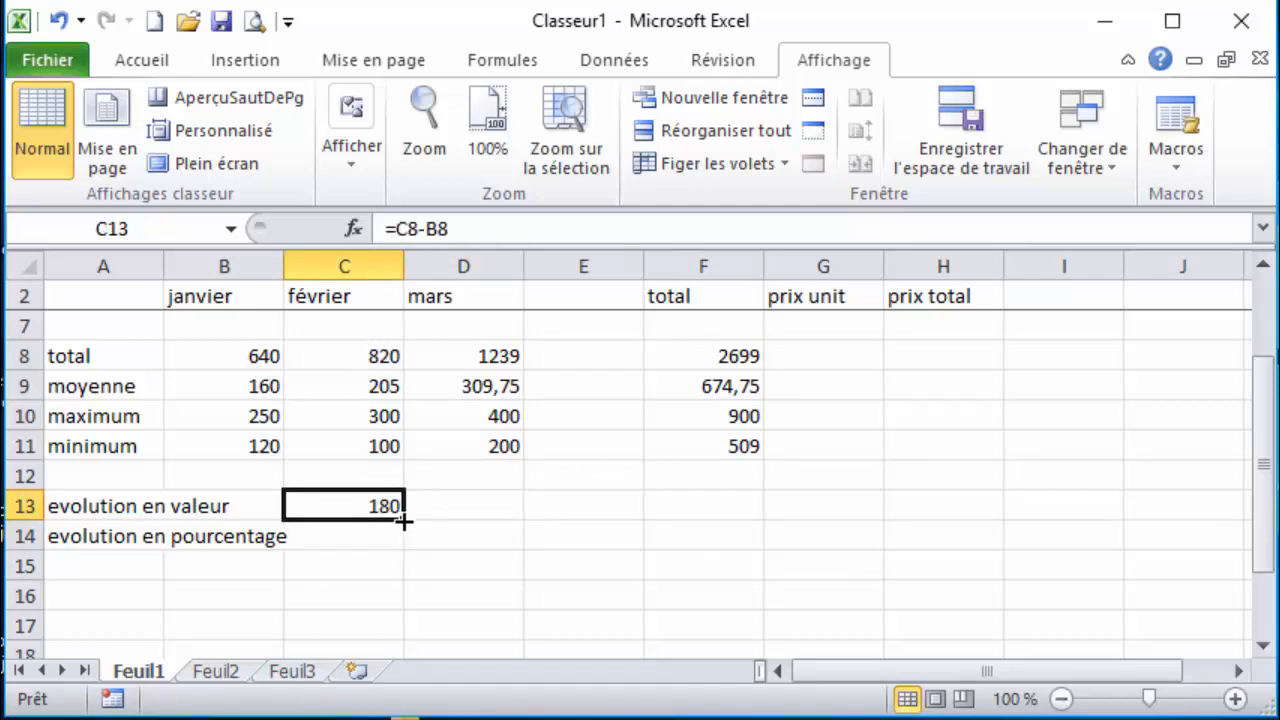
left_click_drag(404, 519, 518, 518)
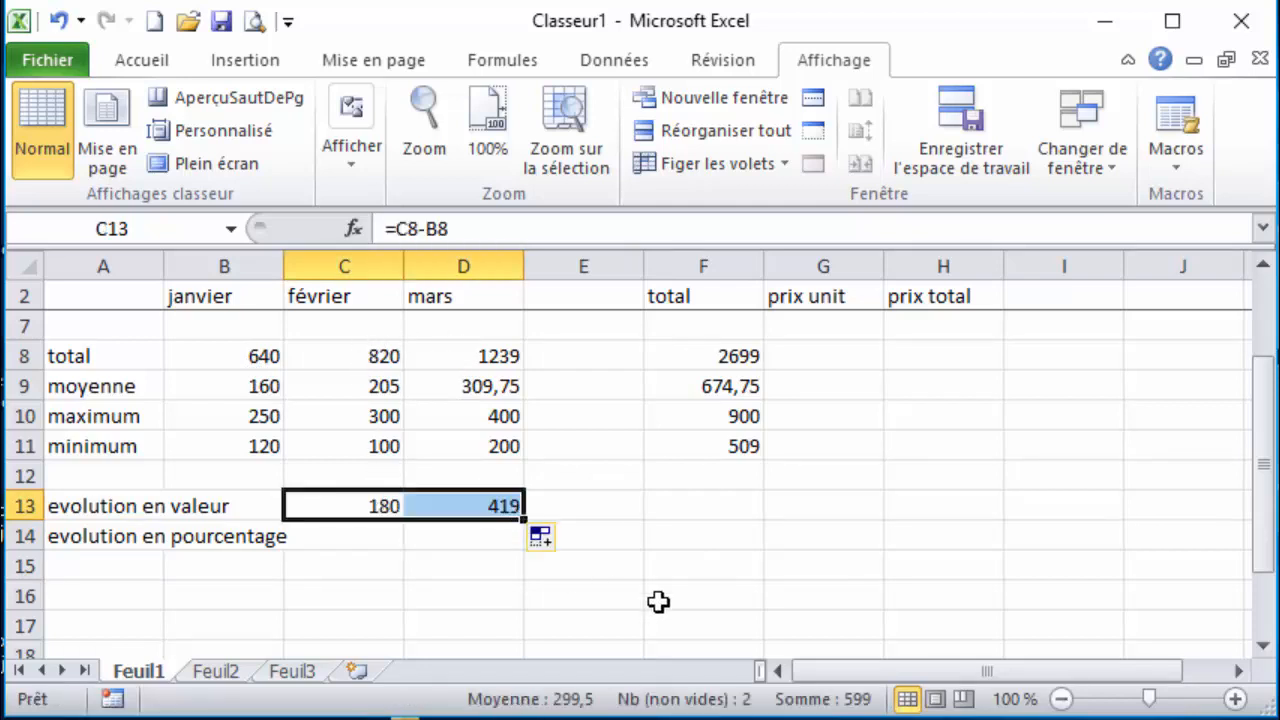
- Calculate February's evolution in percentage in C14 by dividing its evolution in value by January's total with =C13/B8
left_click(335, 535)
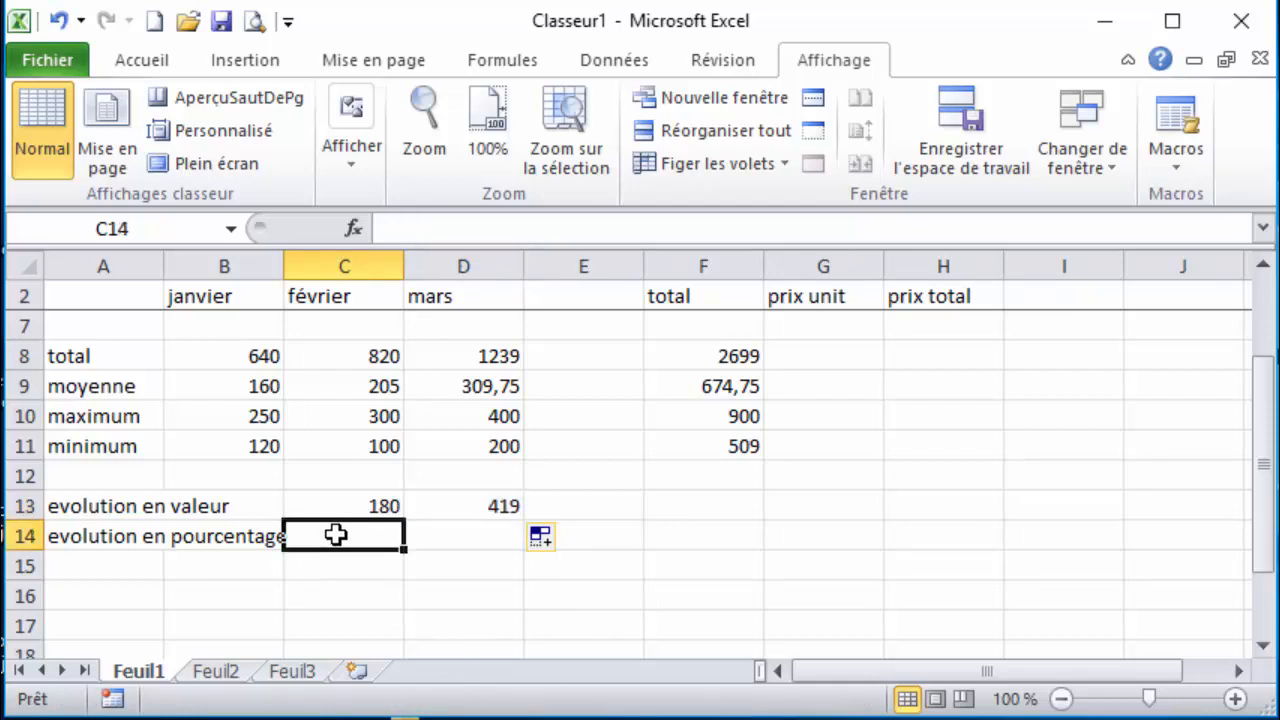
left_click_drag(331, 356, 266, 354)
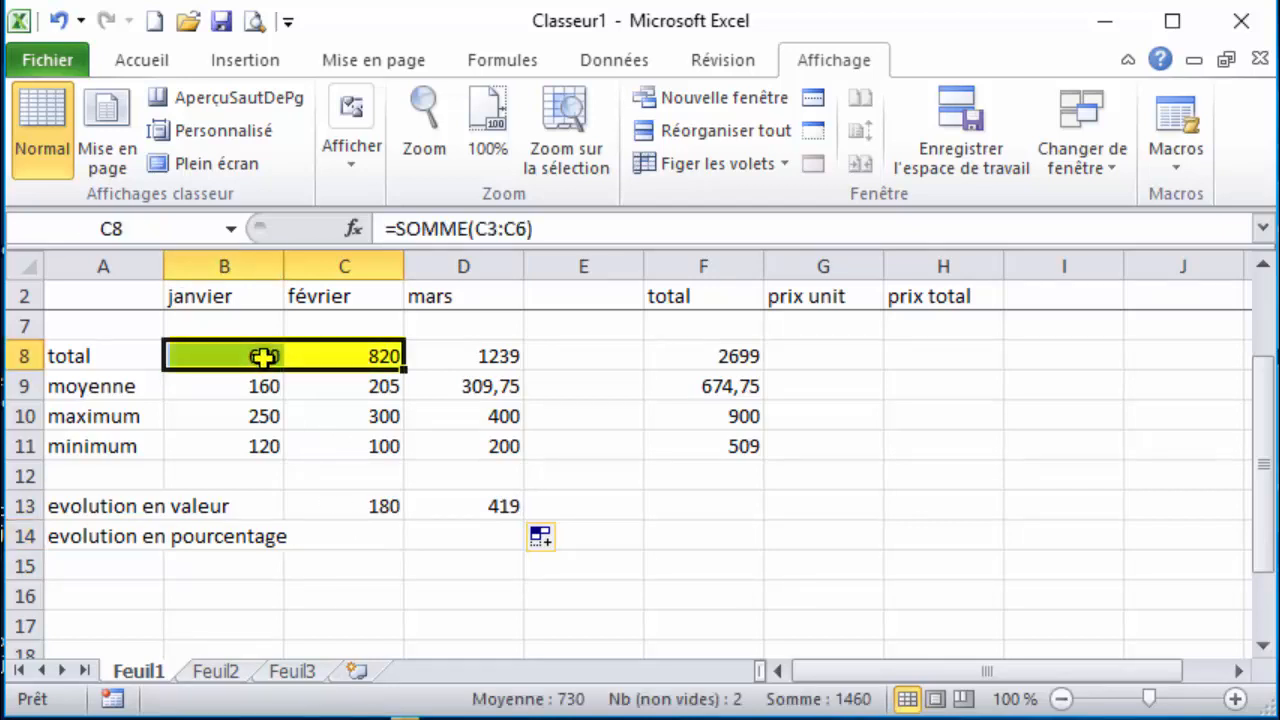
left_click(360, 530)
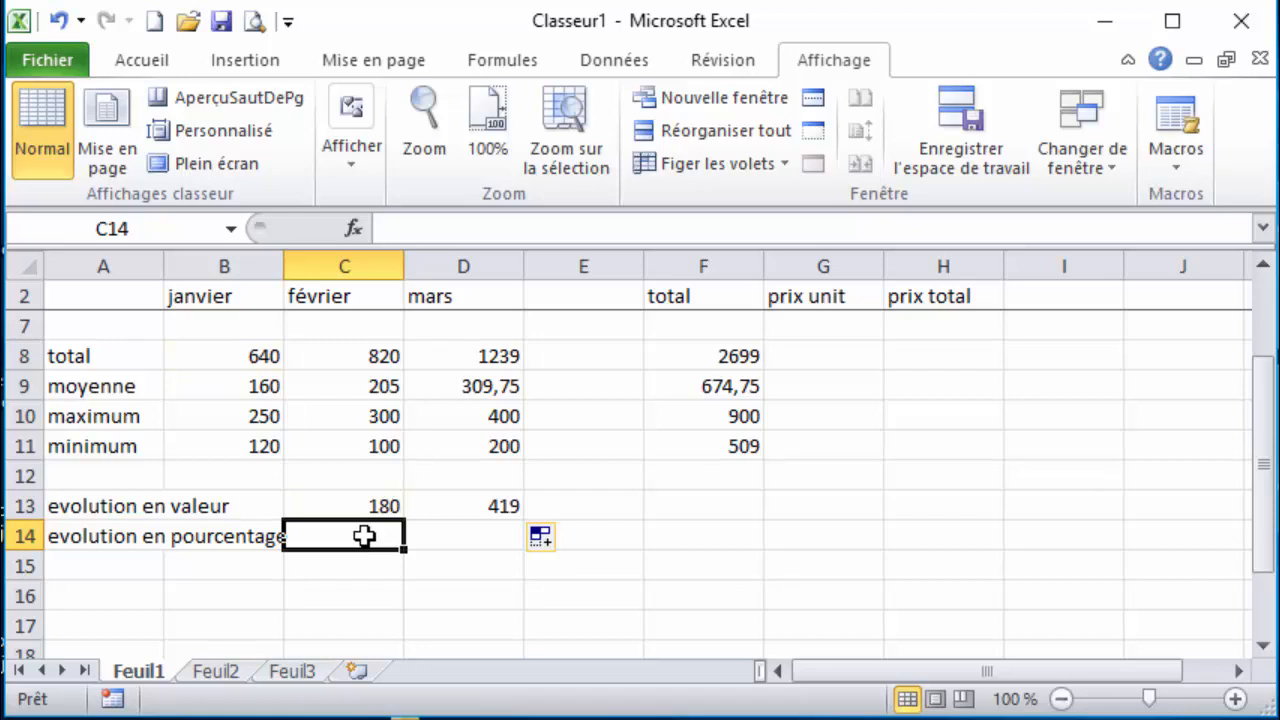
type("=")
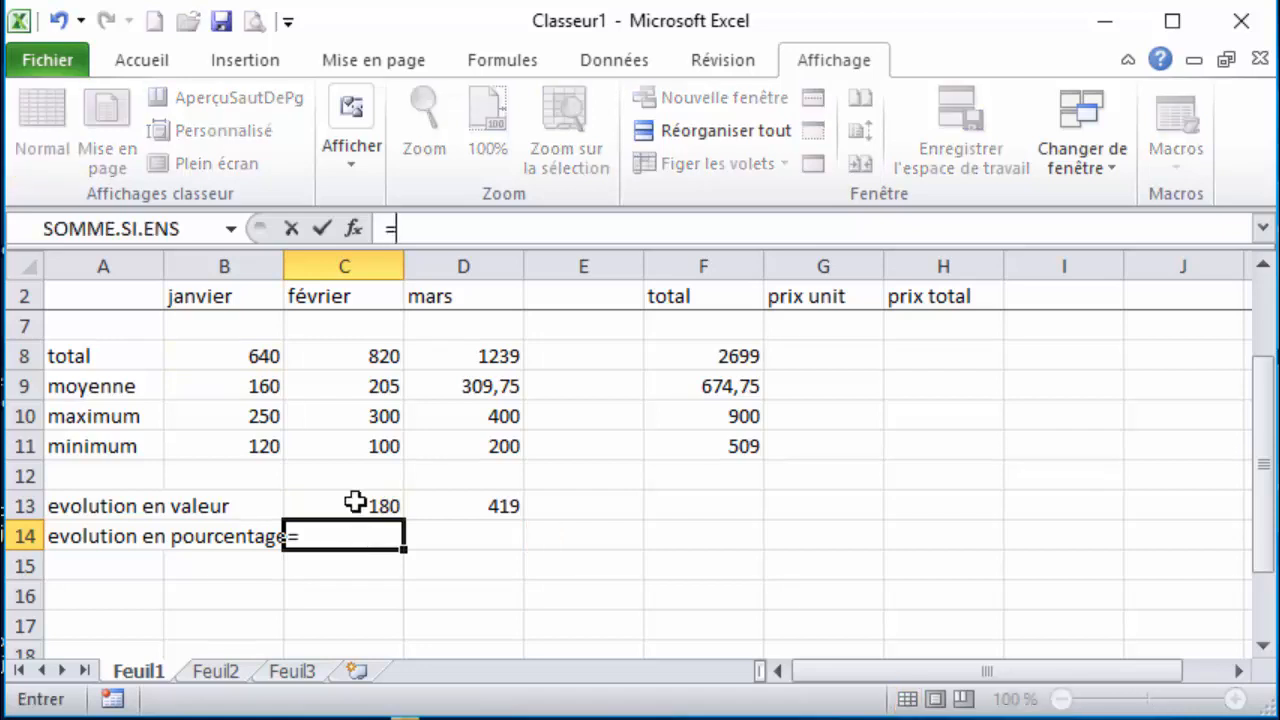
left_click(355, 503)
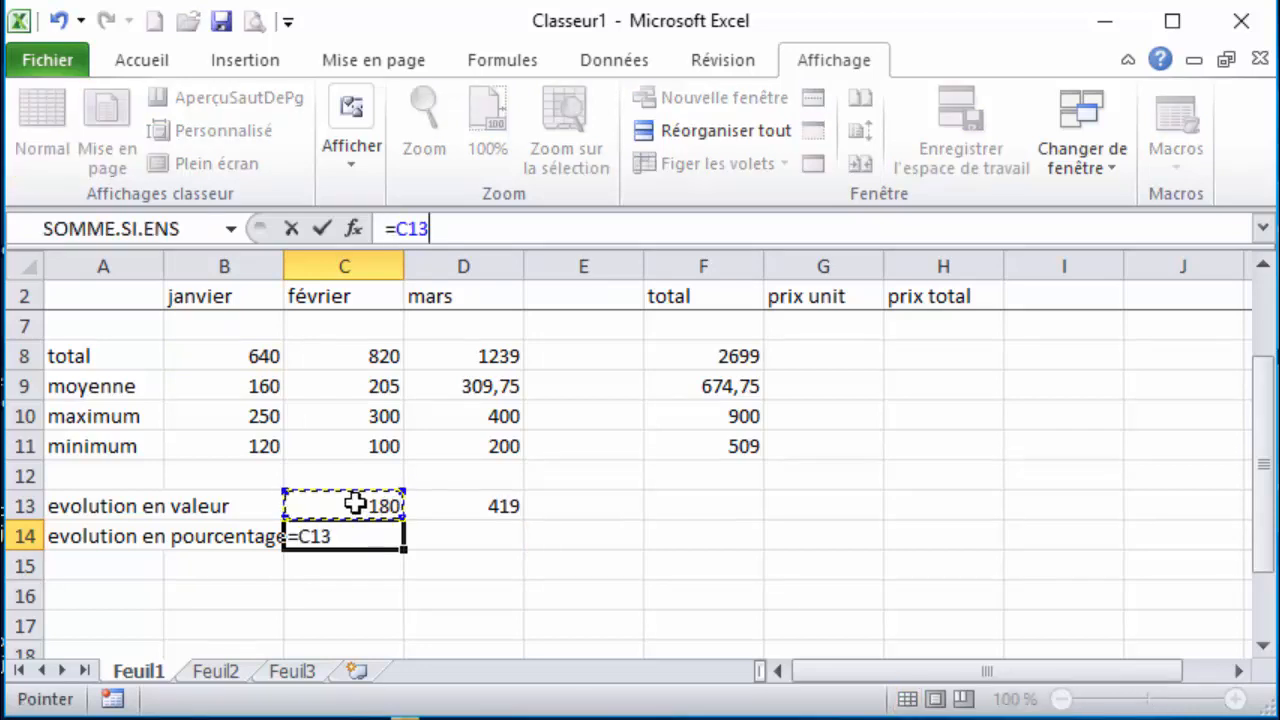
type("/")
left_click(244, 360)
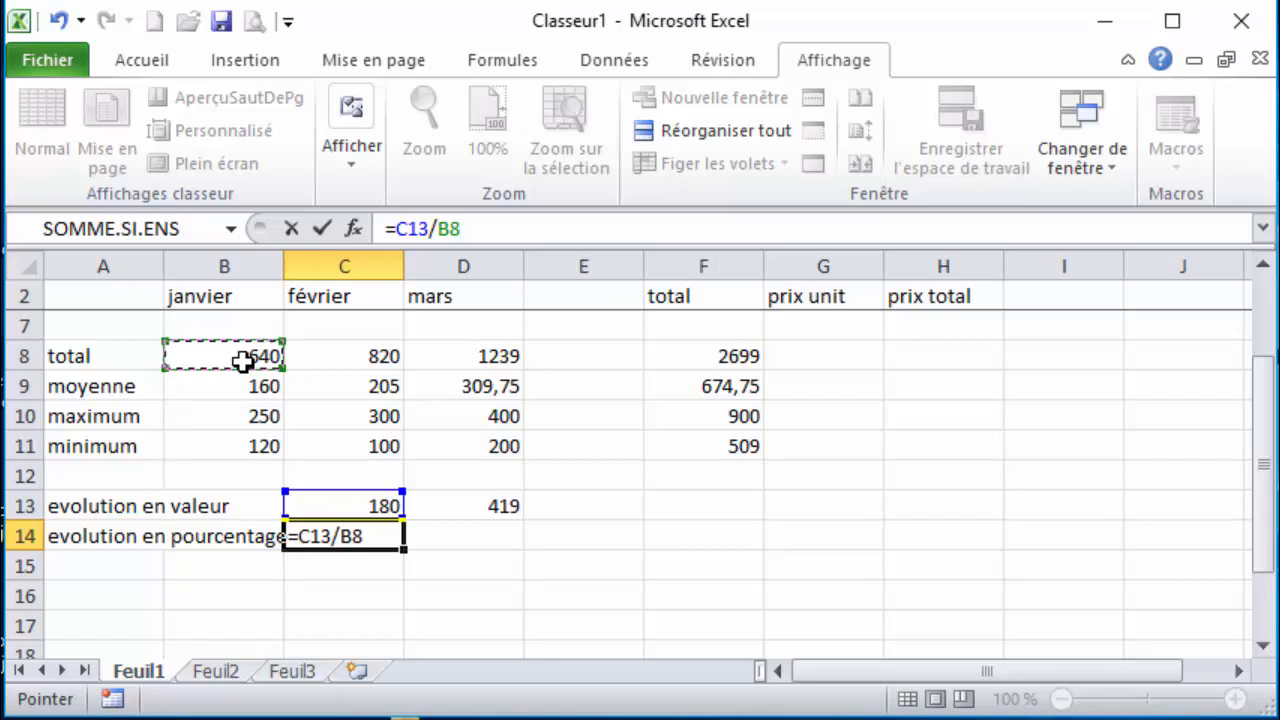
key("Return")
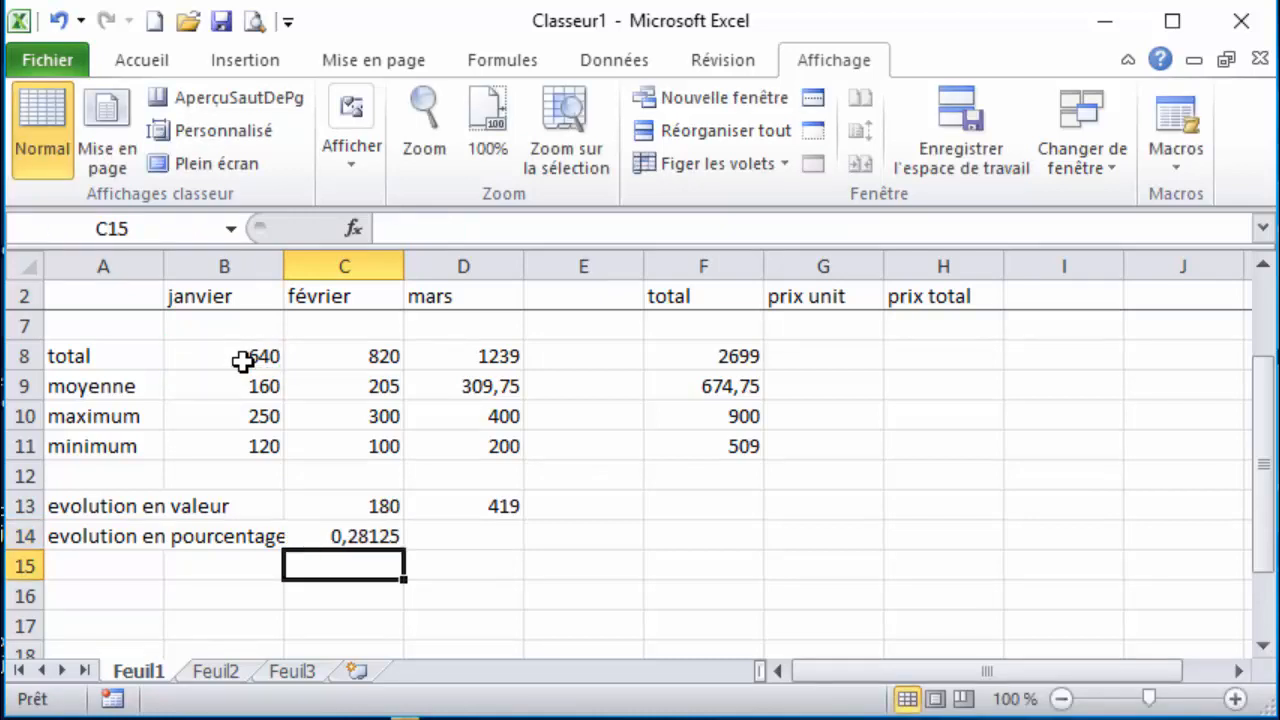
- Copy the evolution in percentage formula from C14 across to D14 for March
left_click(362, 537)
left_click_drag(401, 548, 527, 580)
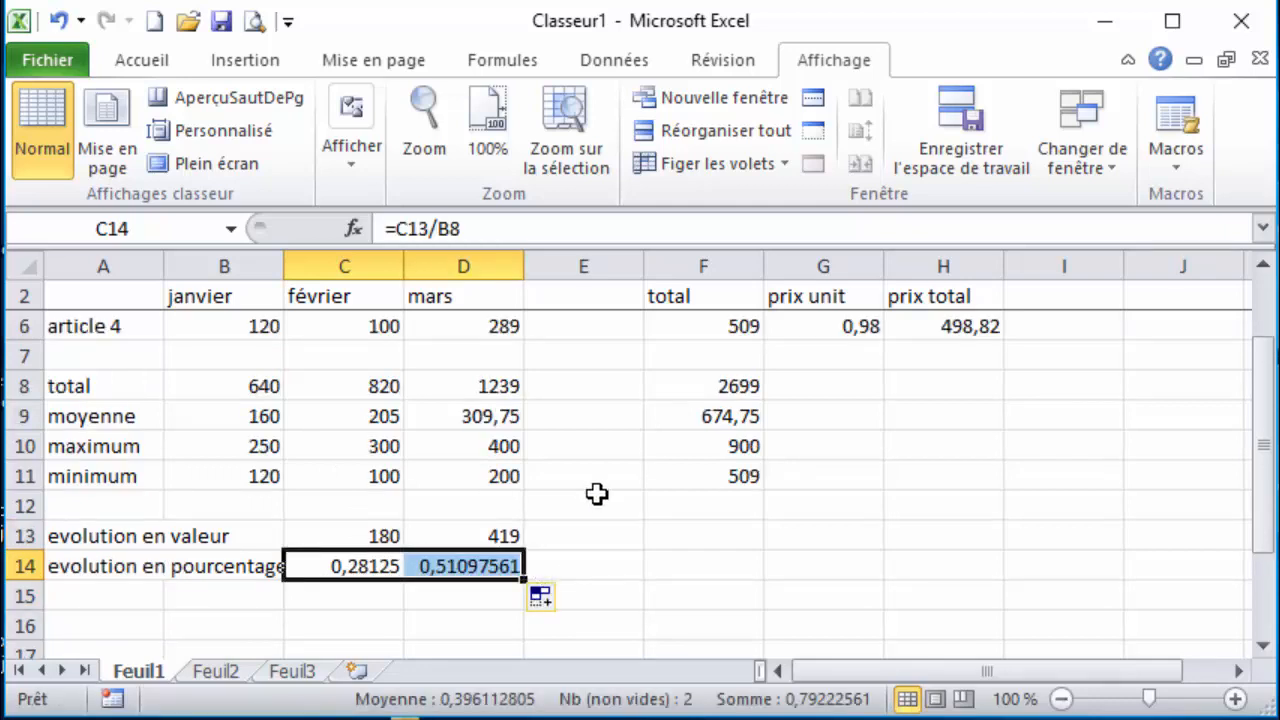